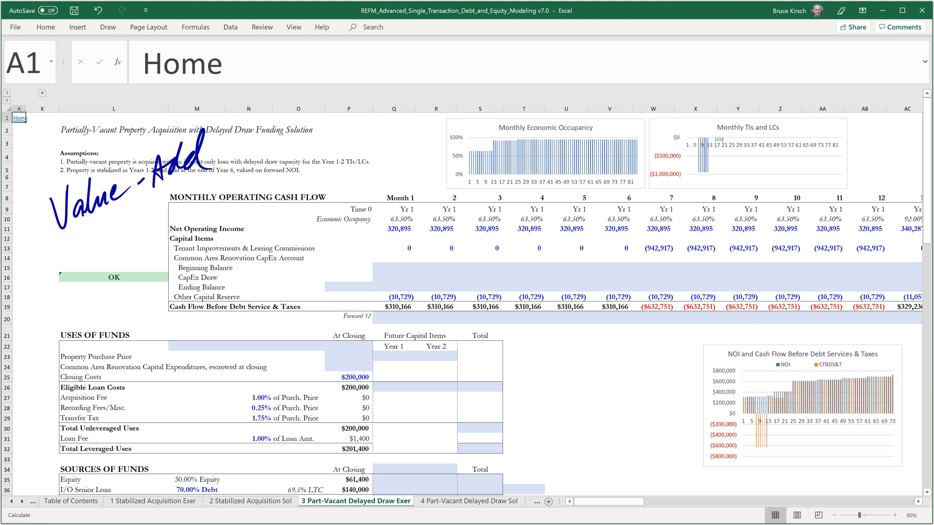
Ink a box around the Month 1–12 occupancy rows and an arrow to the Monthly Economic Occupancy chart.
mouse_move(373, 226)
left_mouse_down()
mouse_move(897, 224)
mouse_move(899, 194)
left_mouse_up()
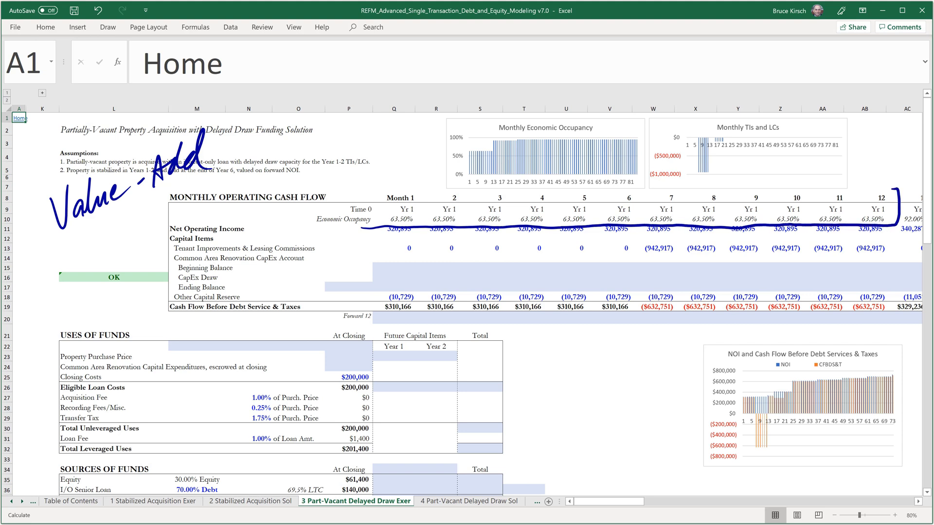
mouse_move(369, 231)
left_mouse_down()
mouse_move(371, 189)
mouse_move(896, 190)
left_mouse_up()
mouse_move(357, 145)
left_mouse_down()
mouse_move(423, 136)
mouse_move(409, 155)
left_mouse_up()
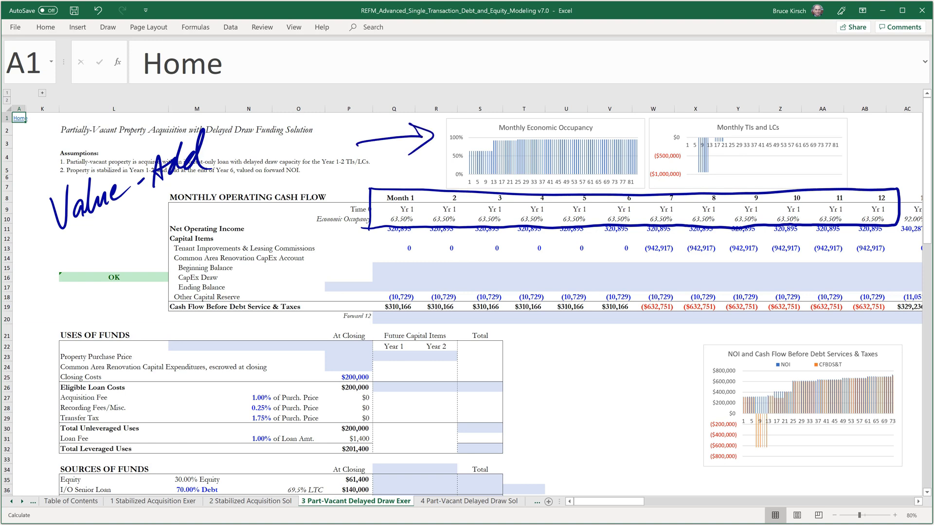
scroll(467, 291, "right", 5)
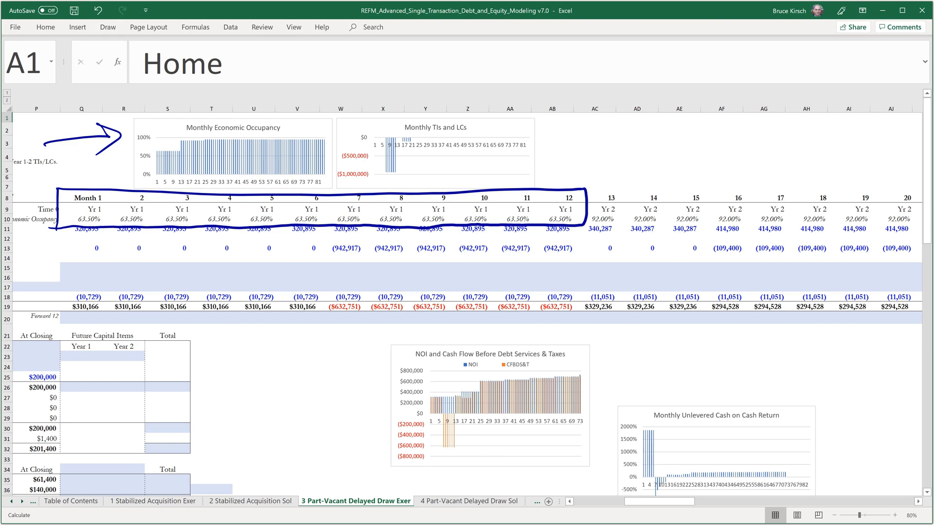
Remove the header box, ink-box the (942,917) draws in row 13, and bracket empty rows 15–16.
key("ctrl+z")
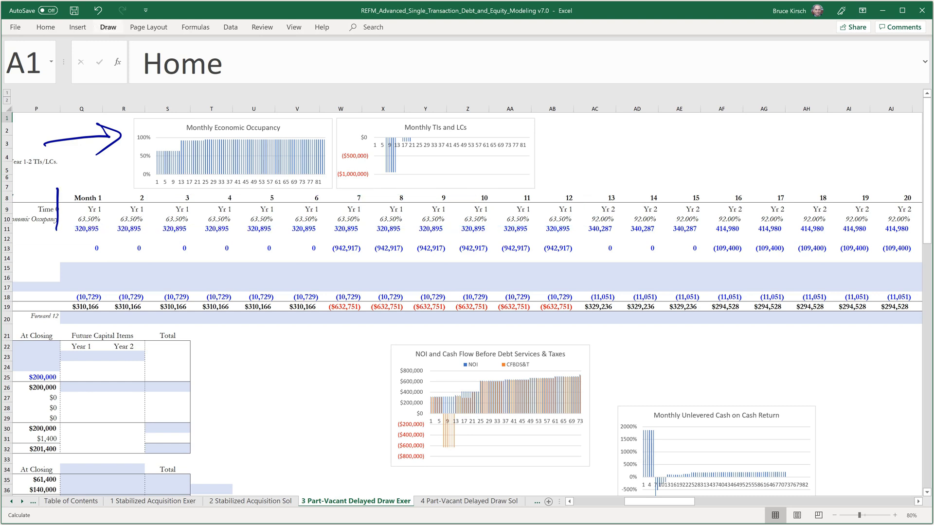
key("Escape")
mouse_move(326, 239)
left_mouse_down()
mouse_move(337, 260)
mouse_move(575, 259)
left_mouse_up()
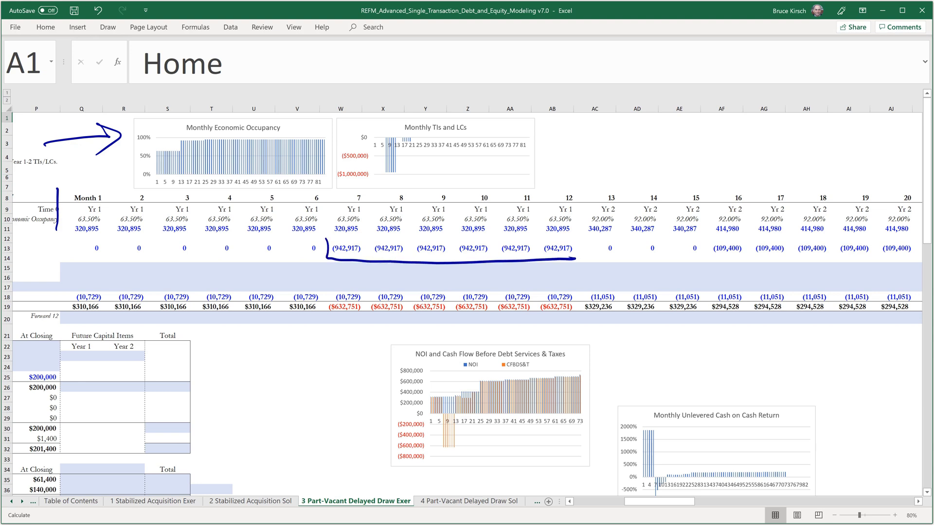
mouse_move(327, 239)
left_mouse_down()
mouse_move(581, 244)
mouse_move(579, 260)
left_mouse_up()
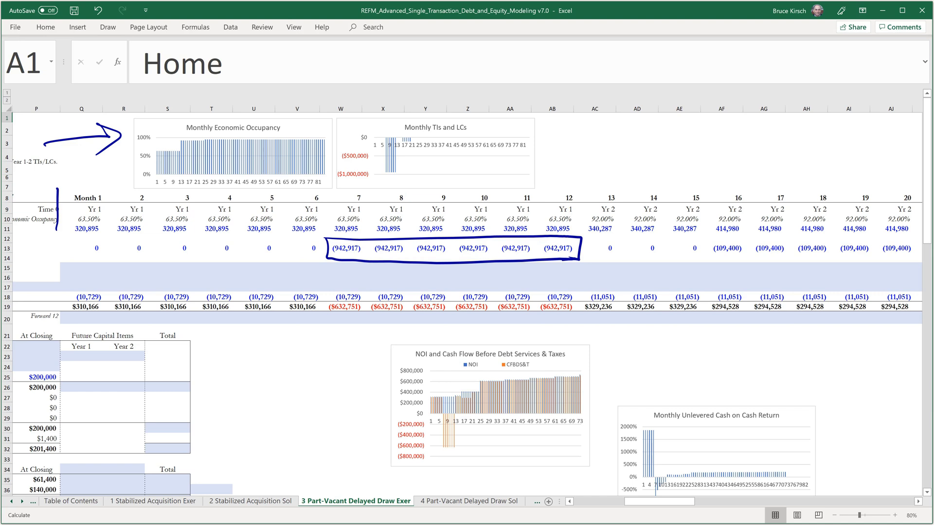
mouse_move(145, 265)
left_mouse_down()
mouse_move(142, 282)
mouse_move(286, 261)
left_mouse_up()
left_click_drag(143, 281, 283, 263)
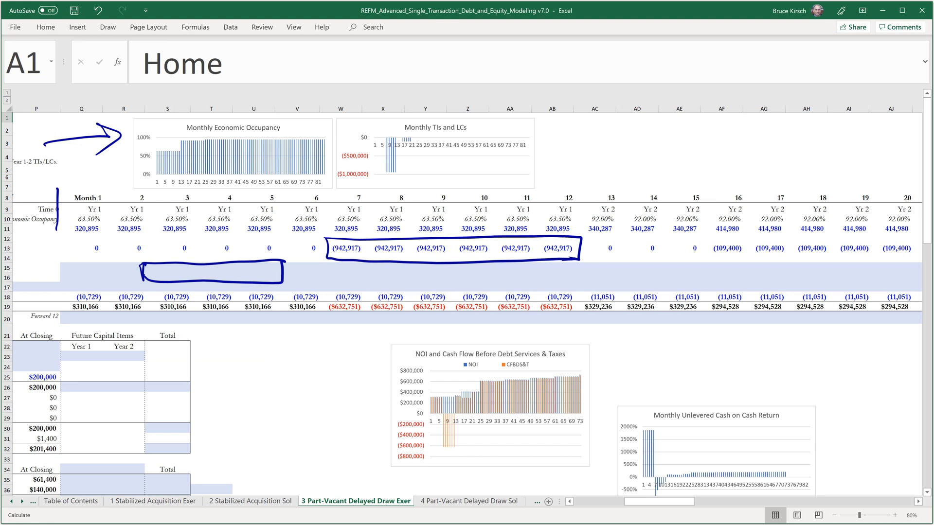
mouse_move(277, 254)
left_mouse_down()
mouse_move(310, 243)
mouse_move(308, 256)
left_mouse_up()
Ink a box around the (109,400) Year 2 leasing cost draws in row 13.
mouse_move(711, 241)
left_mouse_down()
mouse_move(711, 262)
mouse_move(876, 237)
left_mouse_up()
left_click_drag(710, 261, 898, 259)
scroll(467, 301, "right", 5)
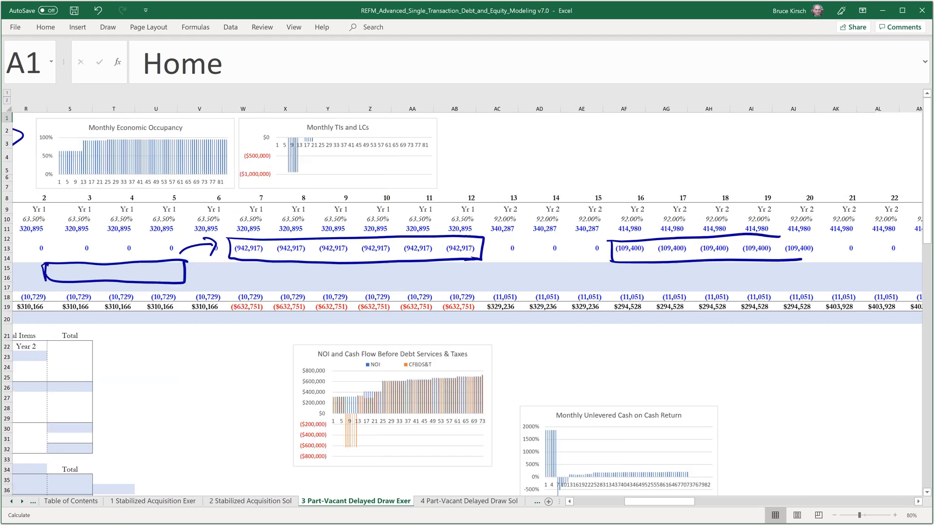
mouse_move(656, 237)
left_mouse_down()
mouse_move(702, 238)
mouse_move(662, 260)
left_mouse_up()
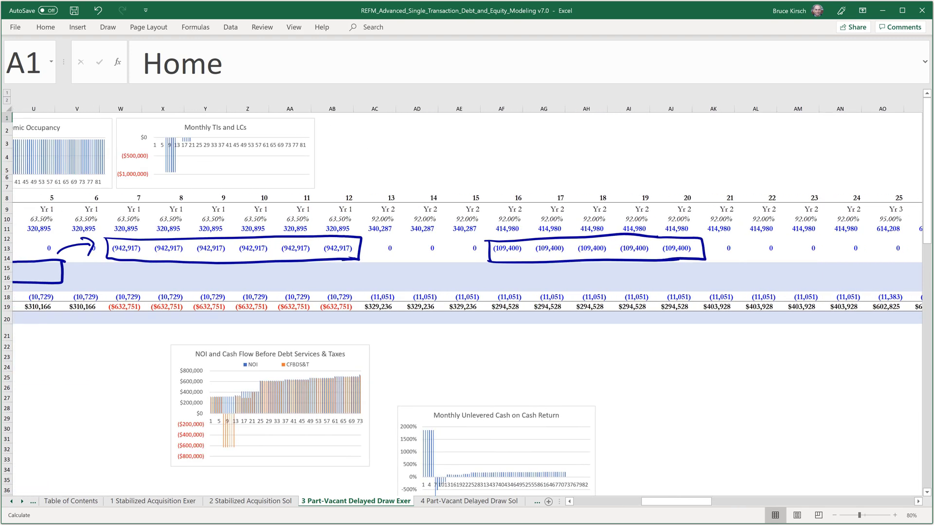
Circle month 13 (92.00%) and month 25 (95.00%) in ink and link them with an arc.
mouse_move(899, 199)
left_mouse_down()
mouse_move(914, 214)
mouse_move(890, 187)
left_mouse_up()
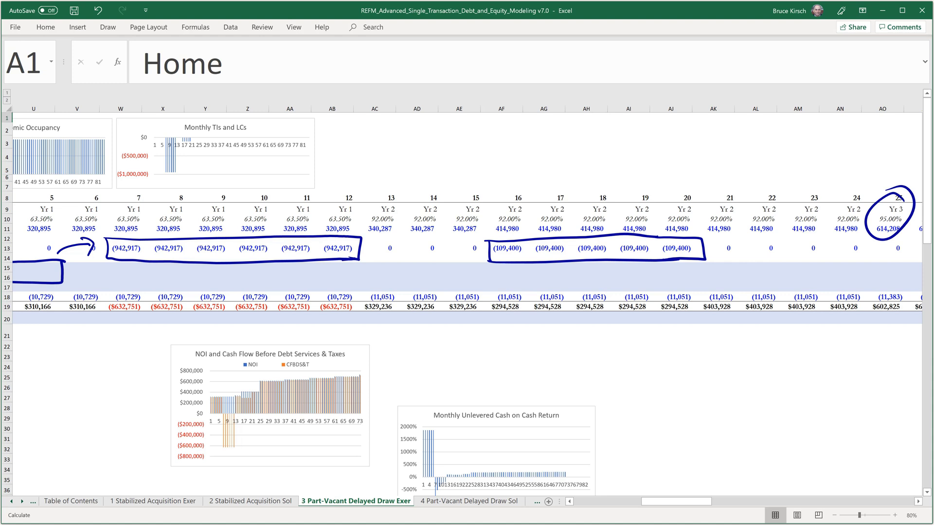
left_click_drag(398, 199, 391, 190)
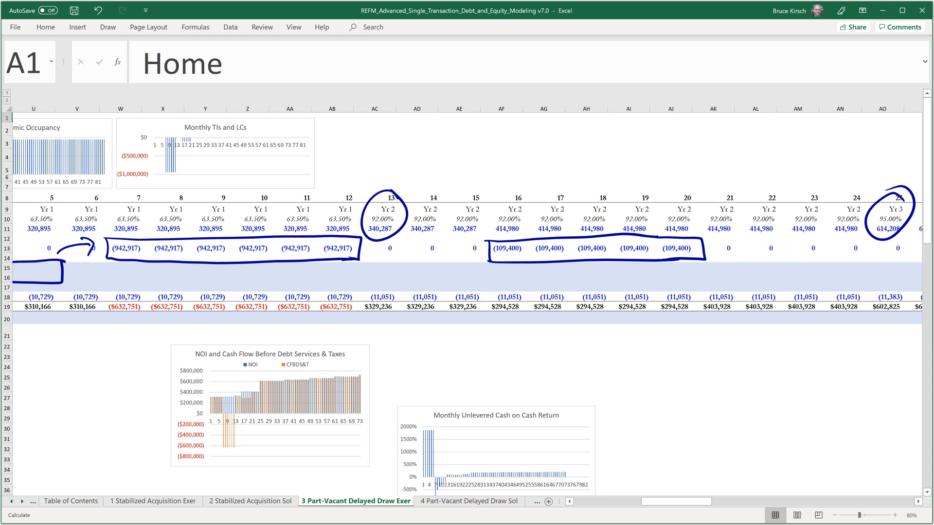
mouse_move(287, 232)
left_mouse_down()
mouse_move(358, 182)
mouse_move(371, 201)
left_mouse_up()
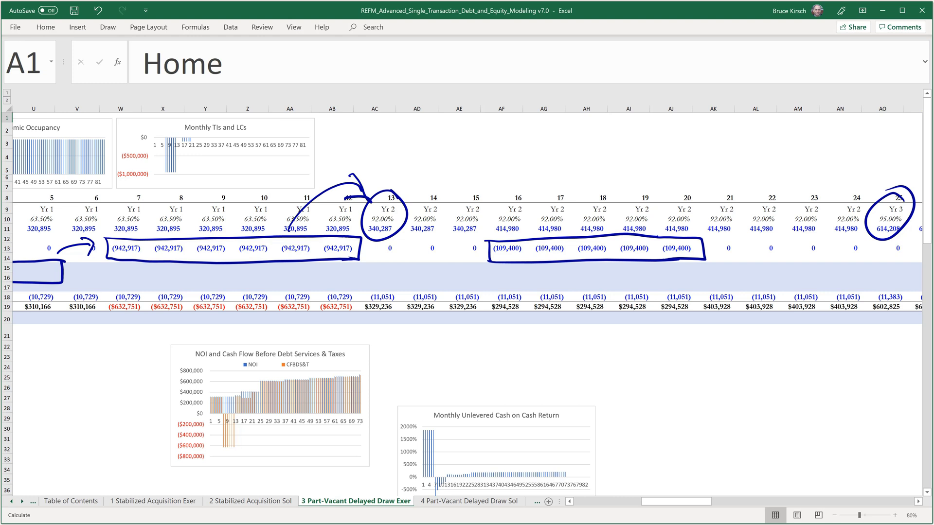
mouse_move(415, 201)
left_mouse_down()
mouse_move(815, 206)
mouse_move(847, 230)
left_mouse_up()
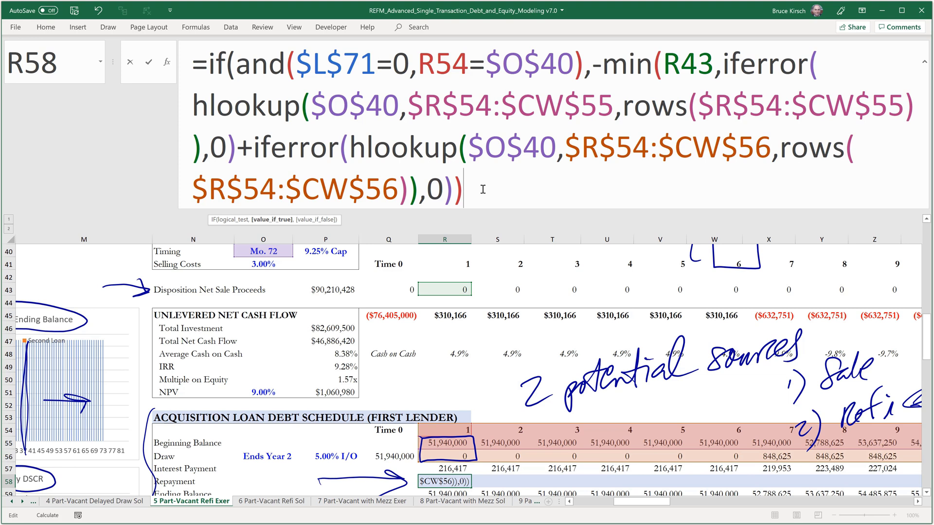
Add a comma after the first IF's true value in R58 and begin a nested IF(R54= test.
type(",")
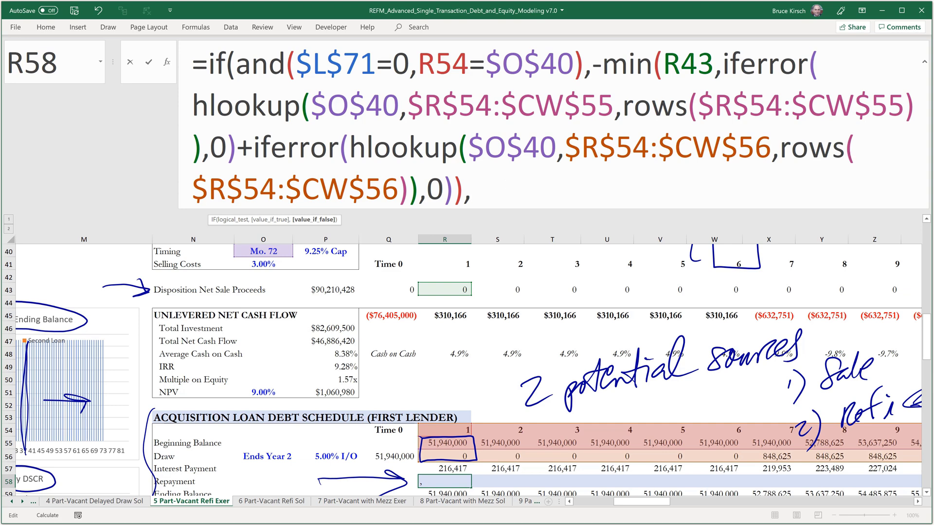
left_click_drag(926, 353, 927, 371)
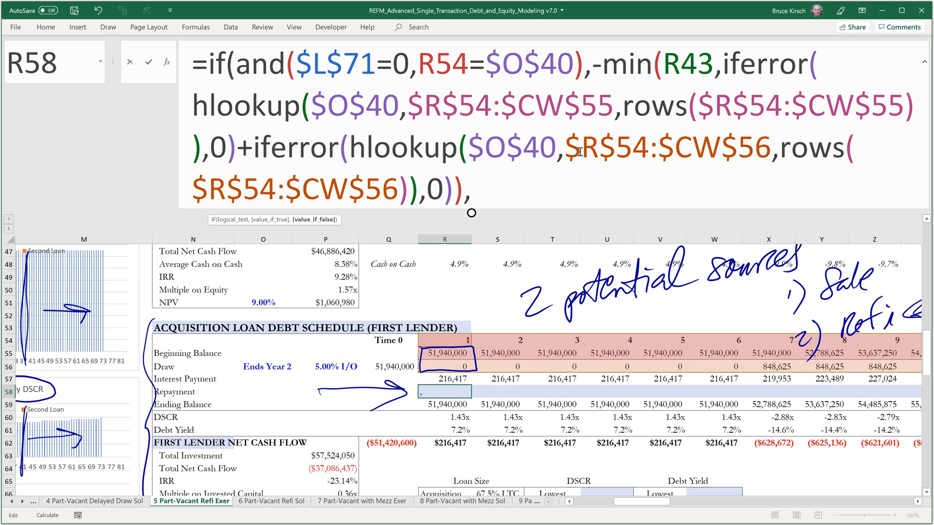
type("if")
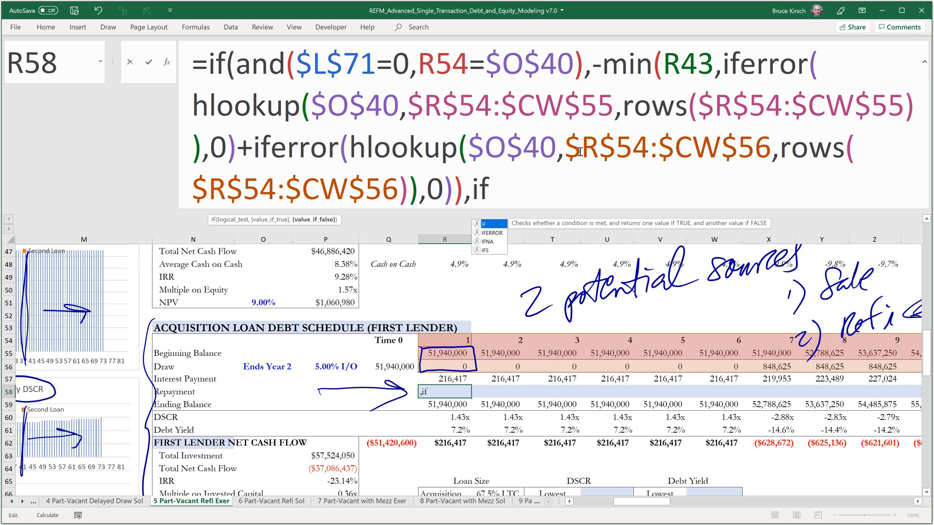
type("(r")
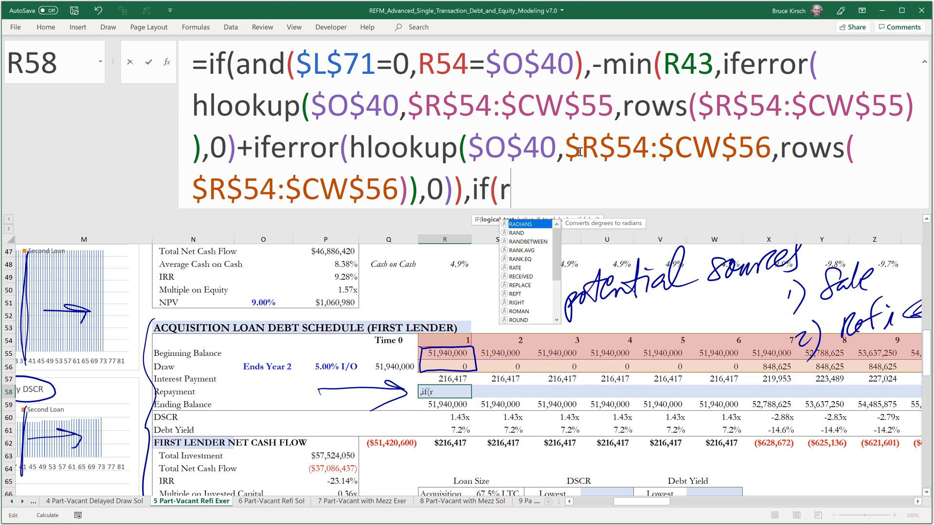
type("54")
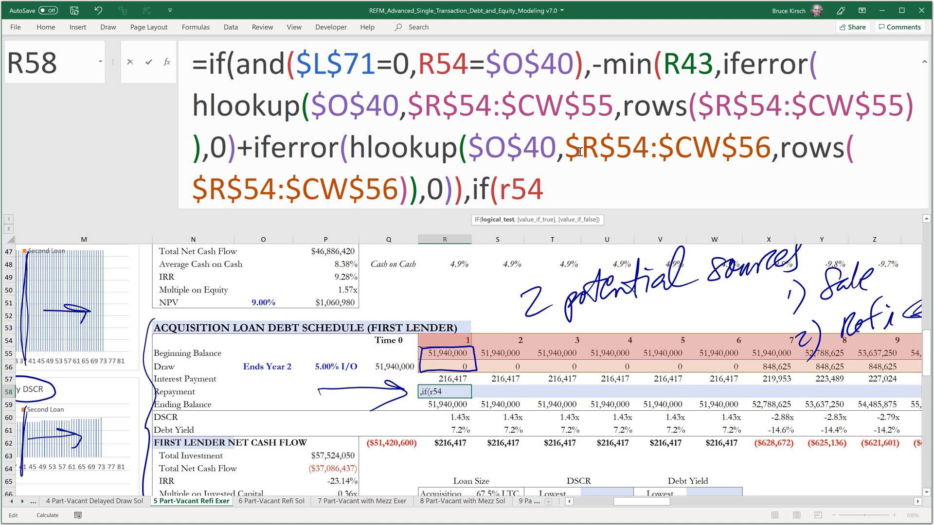
type("=")
Test R54 against the absolute refinance month $L$71 and start a -MIN( return value.
scroll(525, 451, "left", 4)
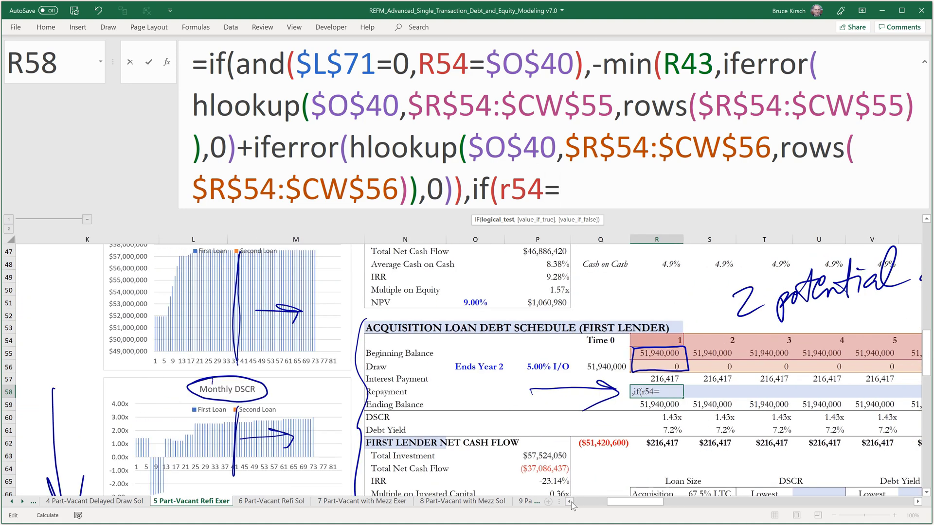
scroll(325, 334, "down", 5)
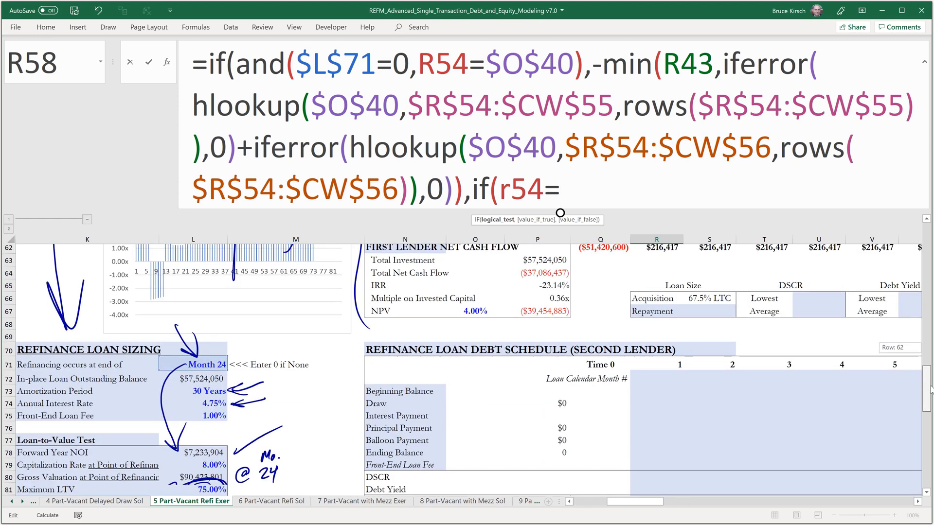
left_click(209, 354)
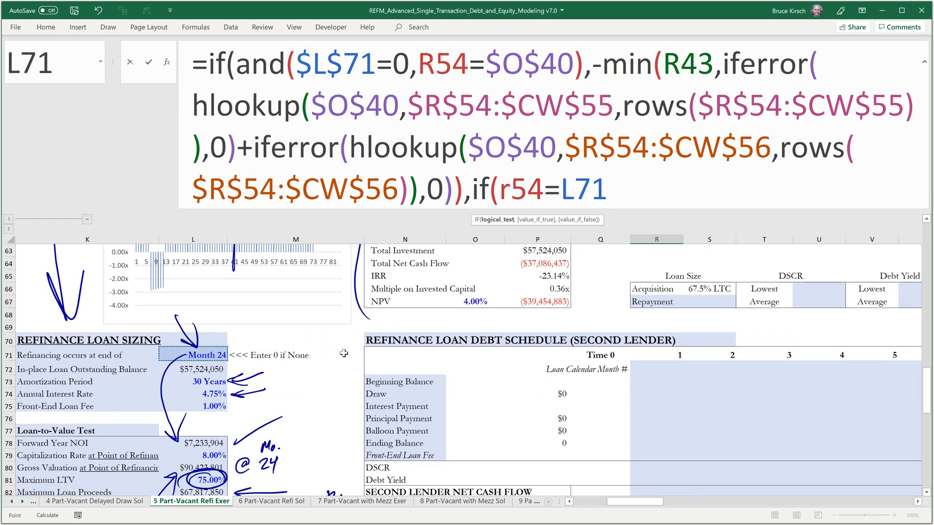
scroll(344, 354, "up", 5)
key("F4")
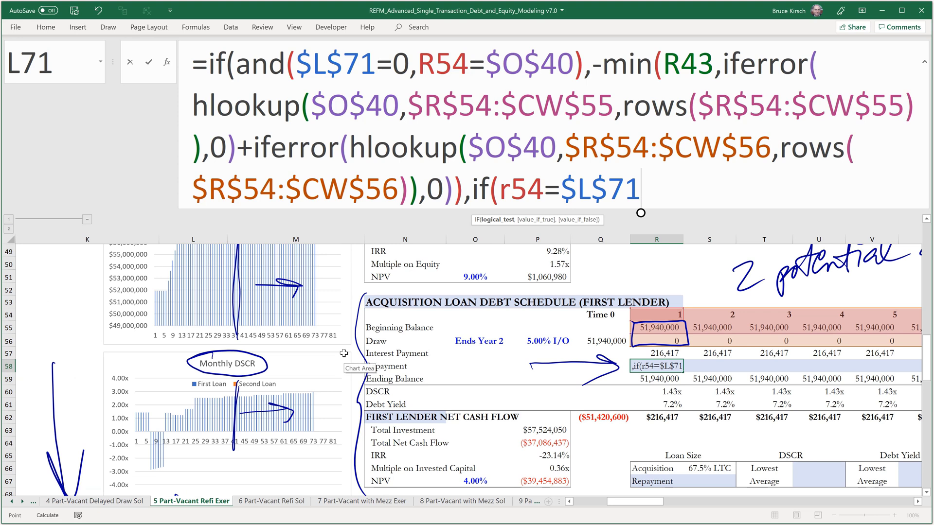
type(",")
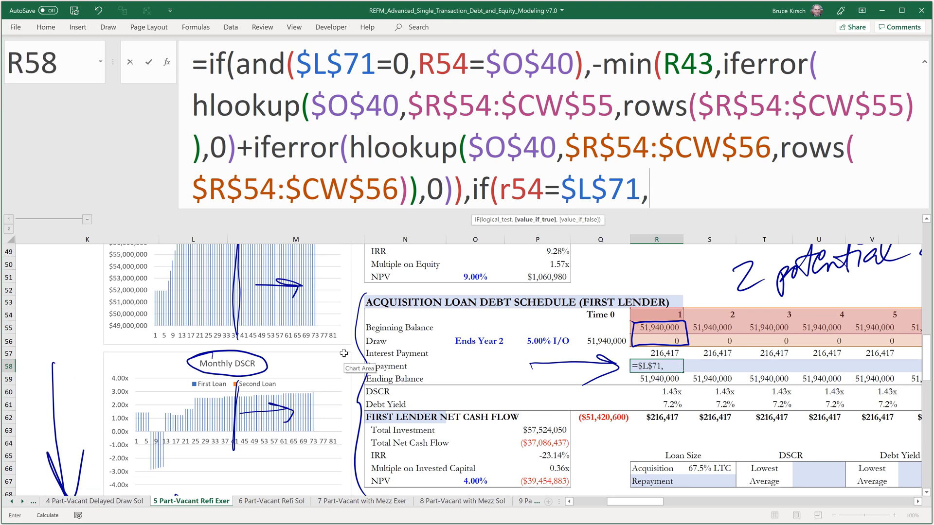
type("-min(")
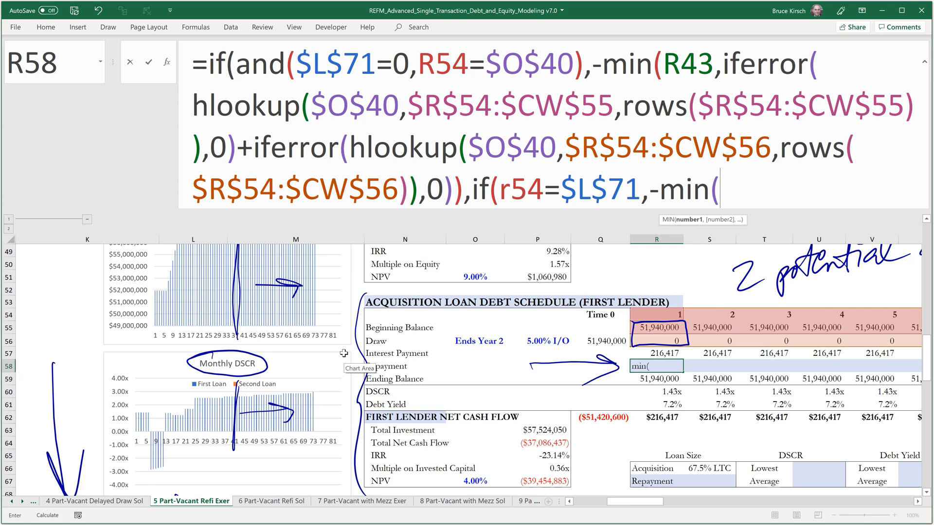
Complete the MIN with $L$97 and R55+R56, return 0 otherwise, and close R58's formula.
left_click_drag(927, 363, 920, 452)
left_click(204, 435)
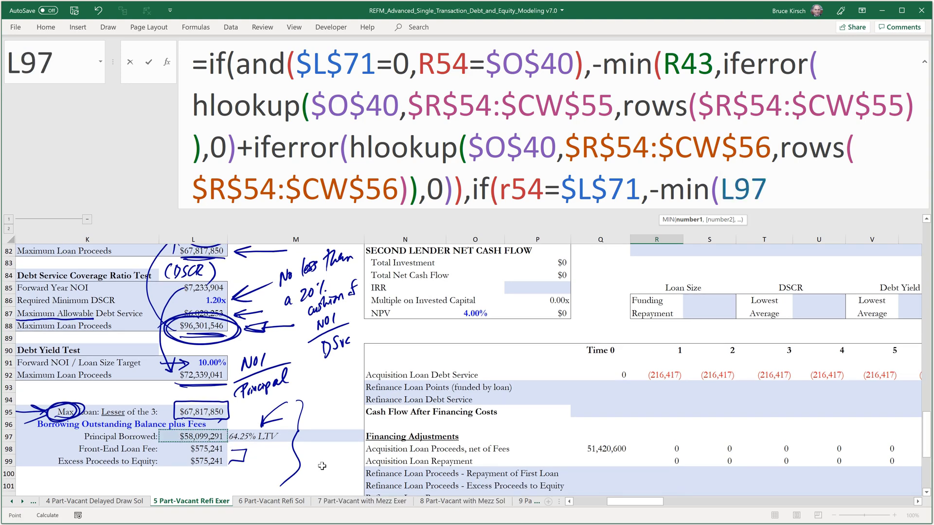
key("F4")
type(",")
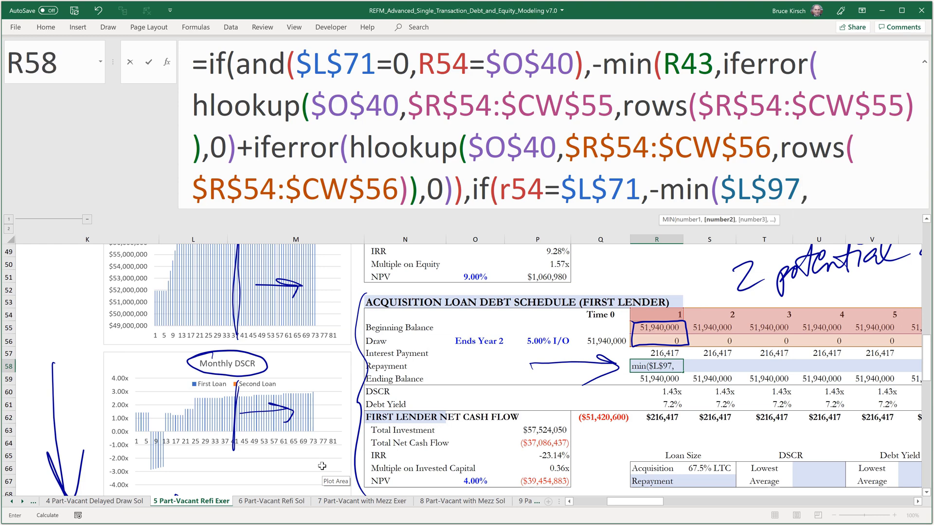
left_click(659, 329)
type("+")
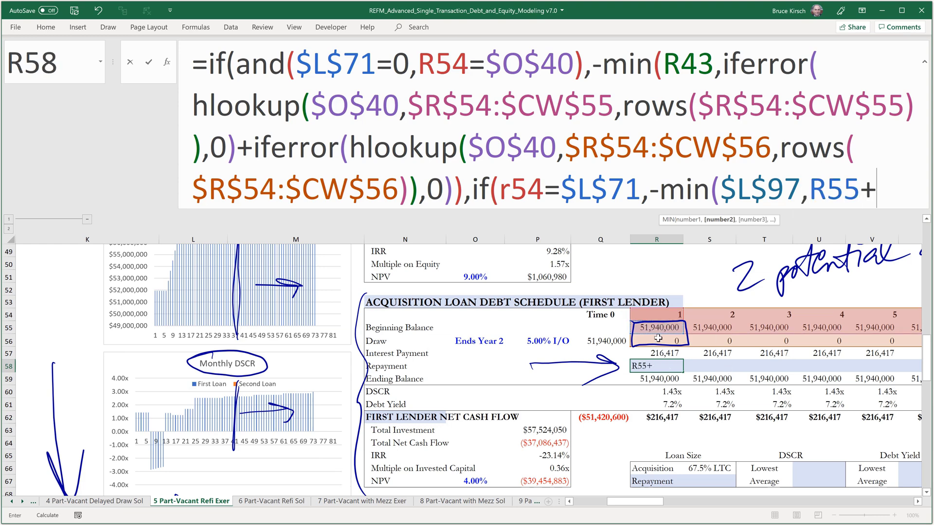
left_click(658, 339)
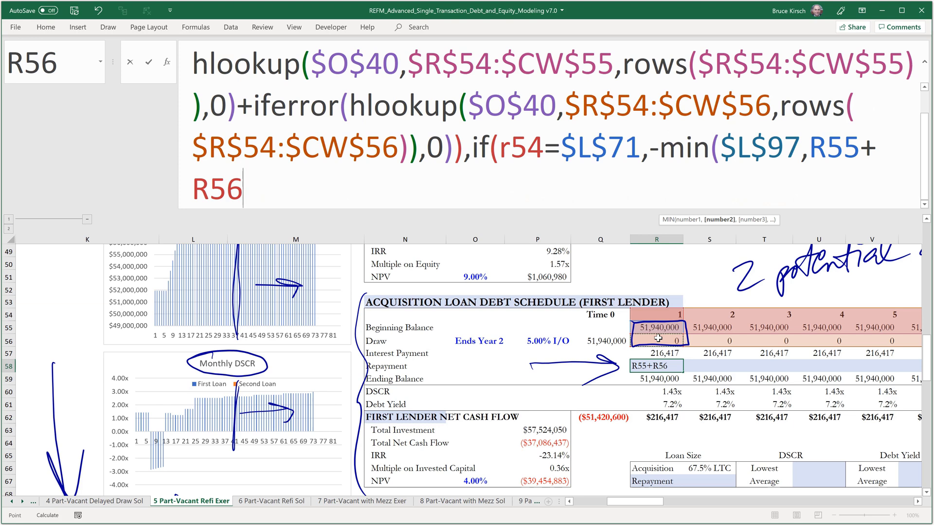
type("),0")
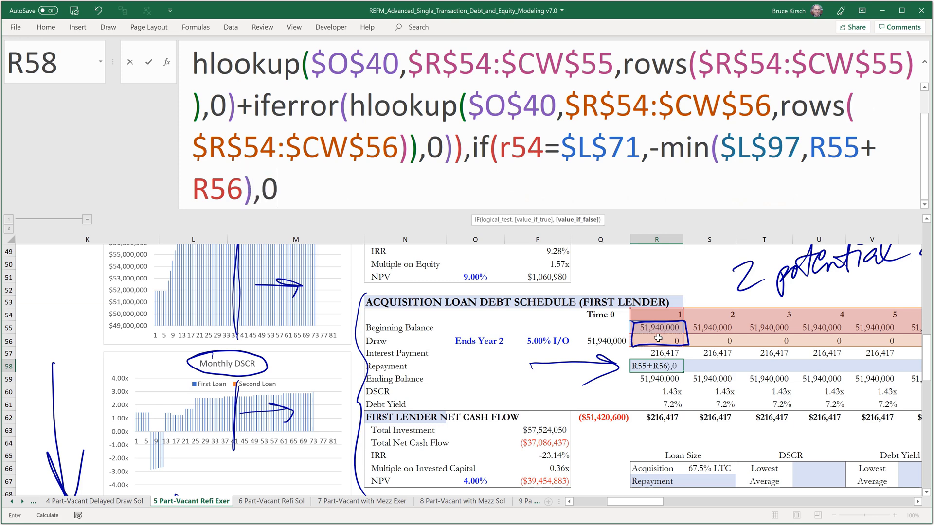
type("))")
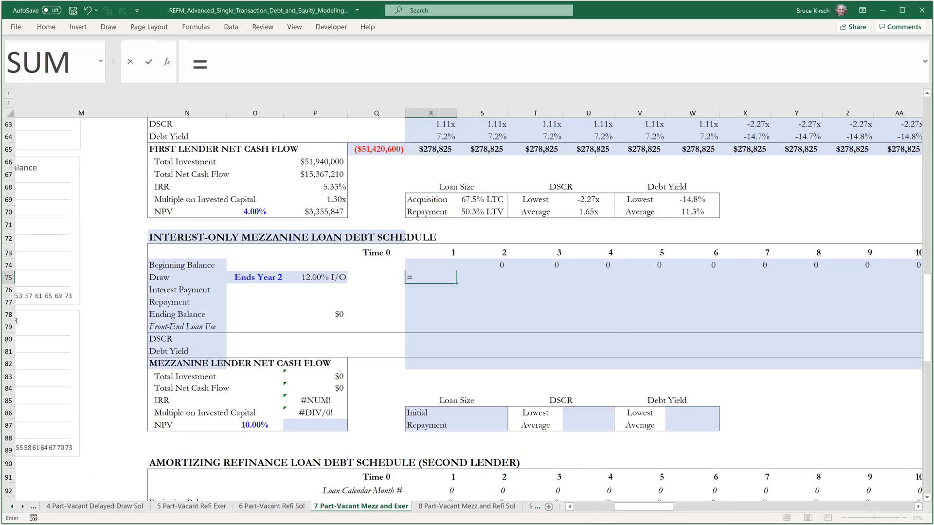
Start R75's draw formula as =IF(AND(R13<0,R9<=$O$75).
type("if(and")
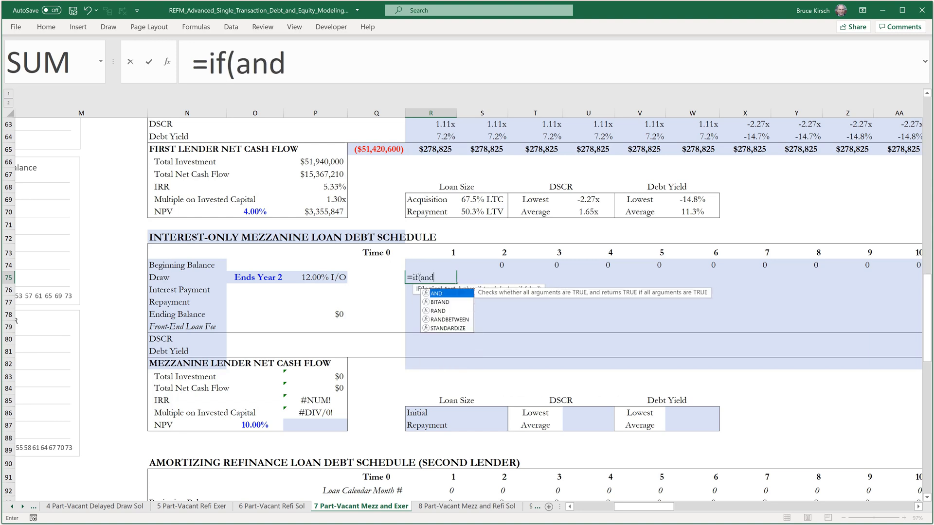
type("(")
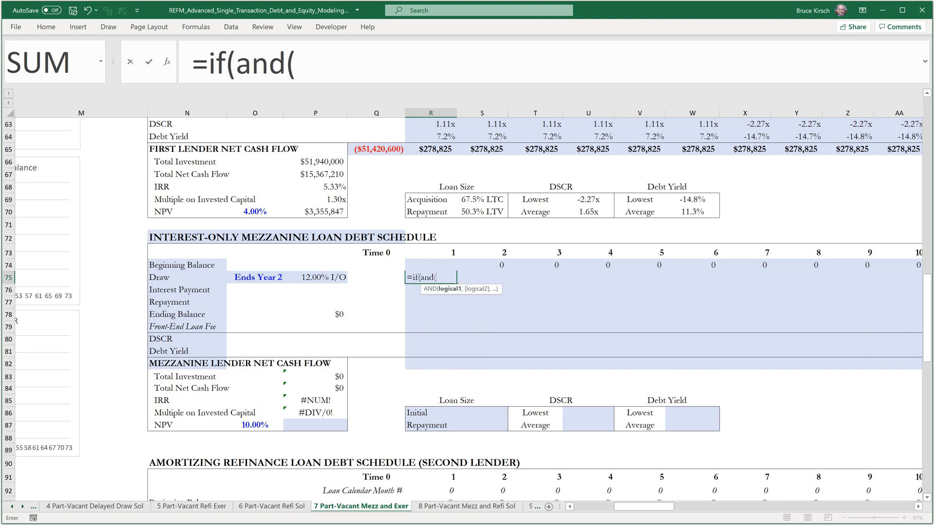
left_click(354, 66)
type("r13<")
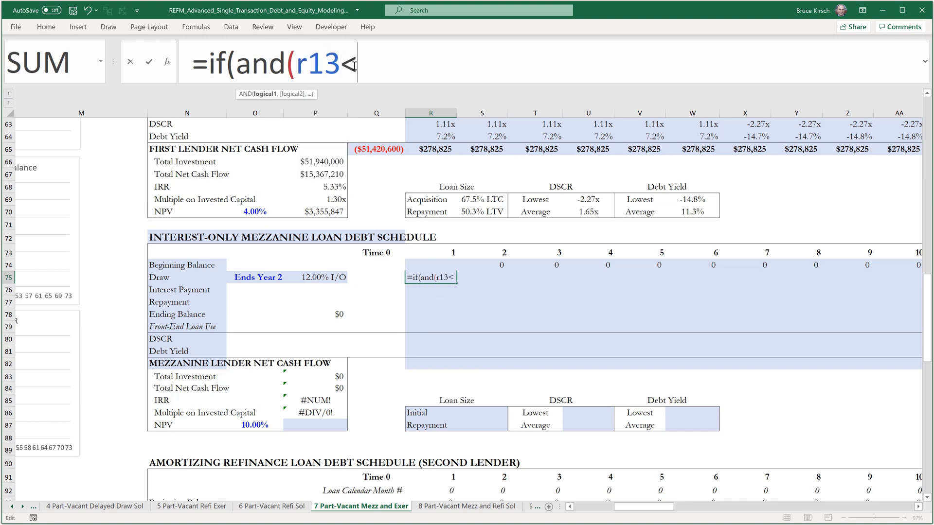
type("0,")
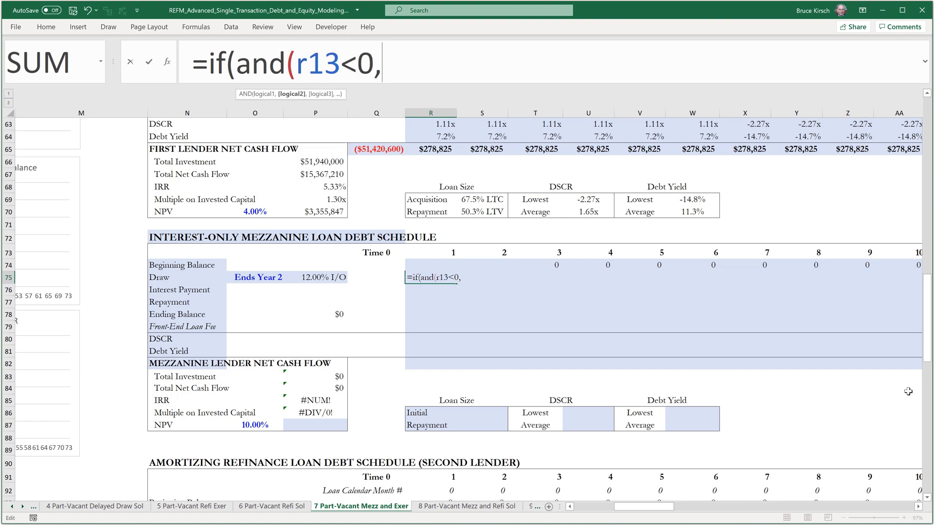
mouse_move(926, 358)
left_mouse_down()
mouse_move(914, 177)
mouse_move(914, 197)
mouse_move(930, 199)
mouse_move(927, 352)
left_mouse_up()
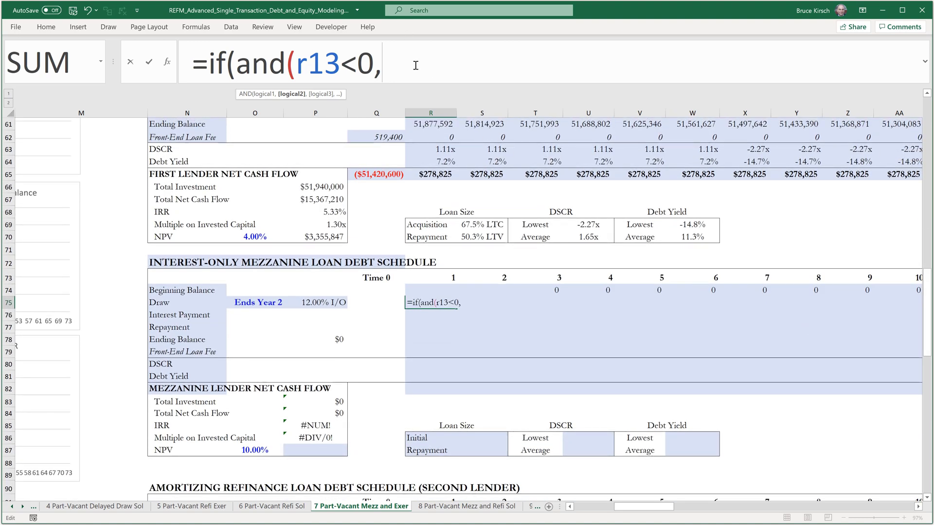
type("r9<=")
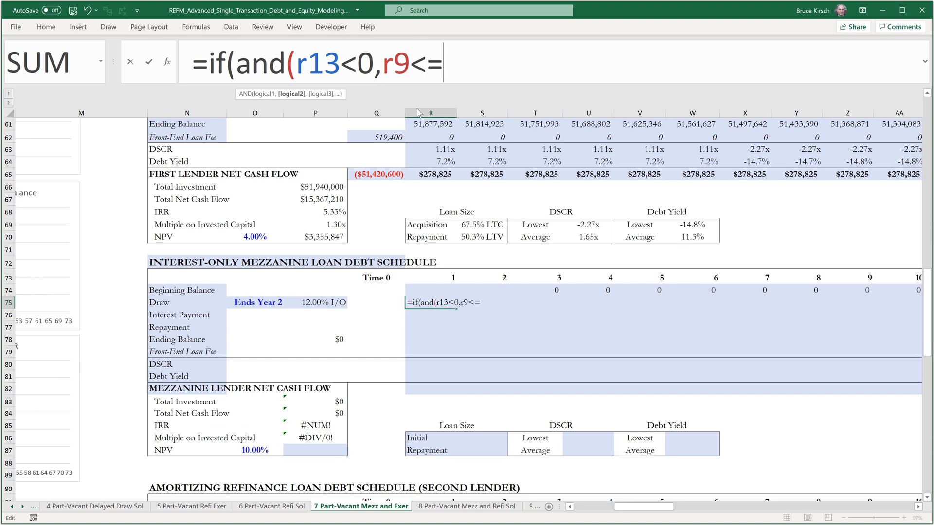
left_click(266, 304)
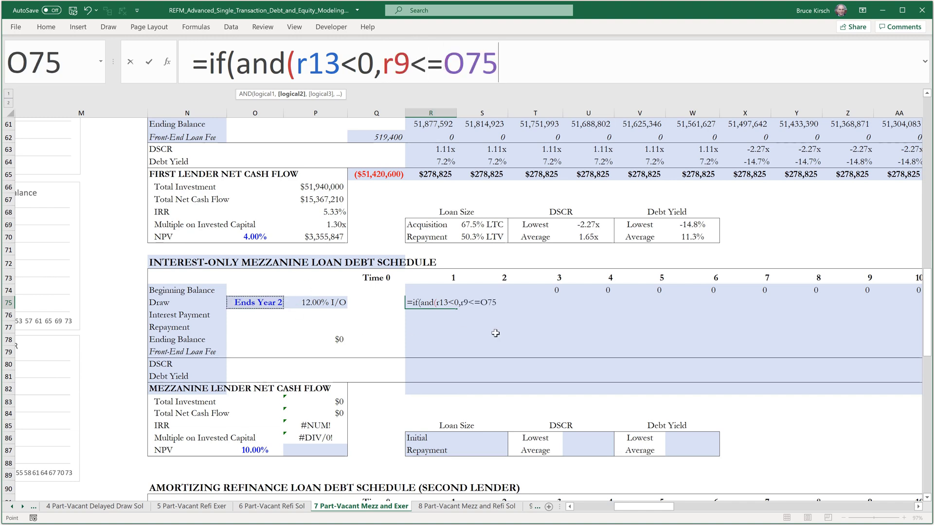
key("F4")
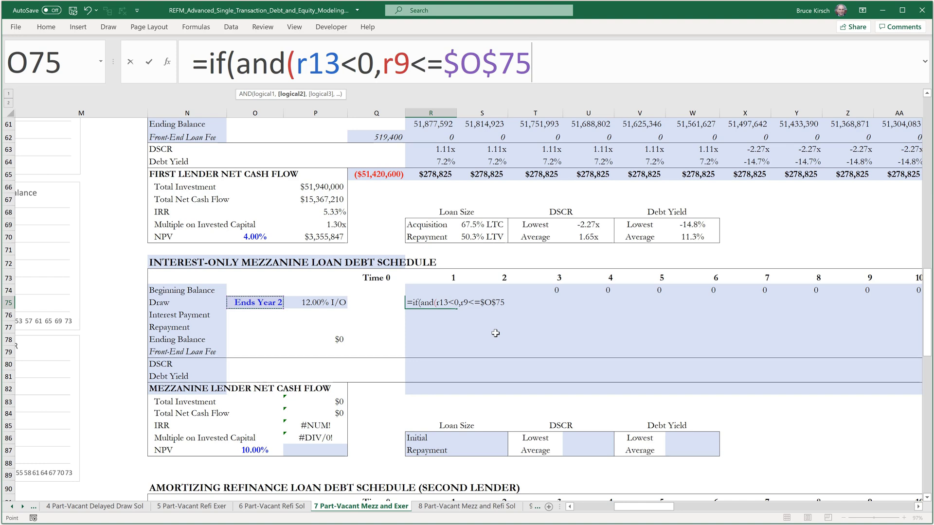
Finish the draw formula with -R13*$R$34, else 0, and enter it in R75.
type(")")
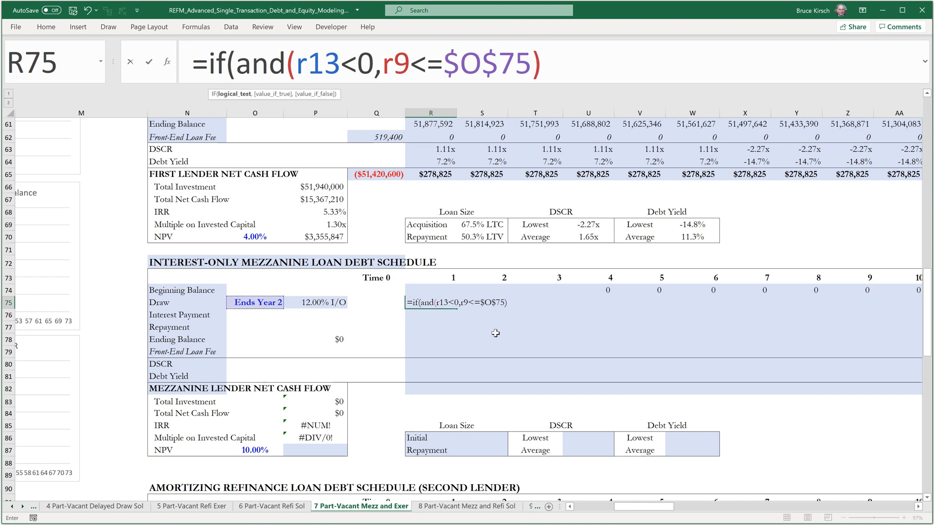
type(",")
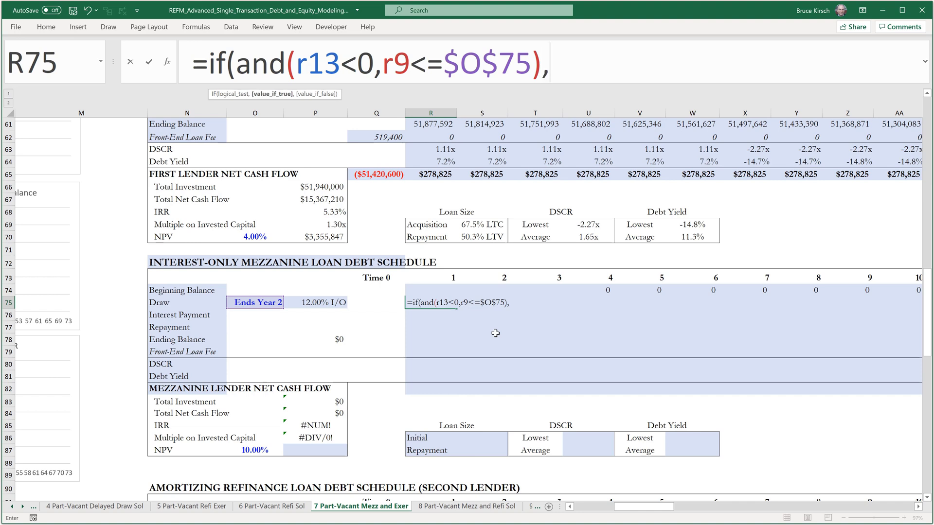
type("-r13")
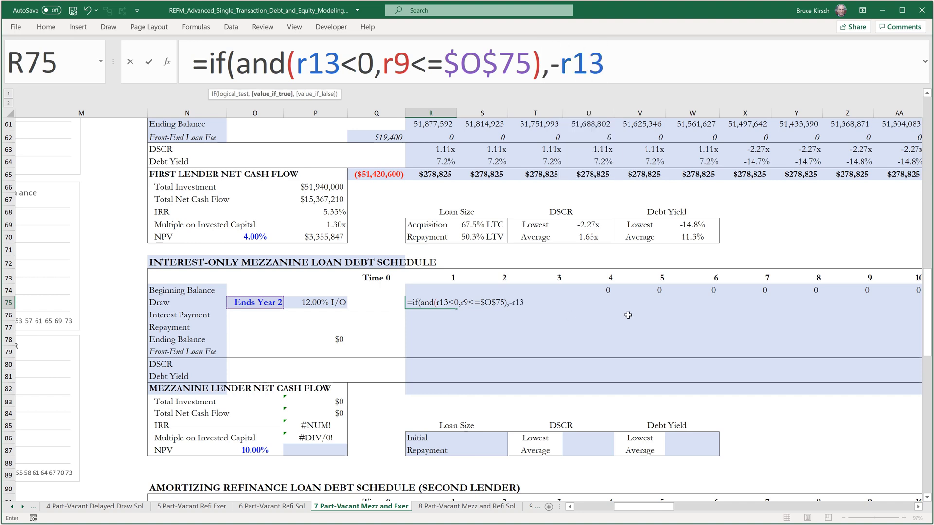
type("*")
left_click_drag(927, 313, 920, 222)
left_click(457, 243)
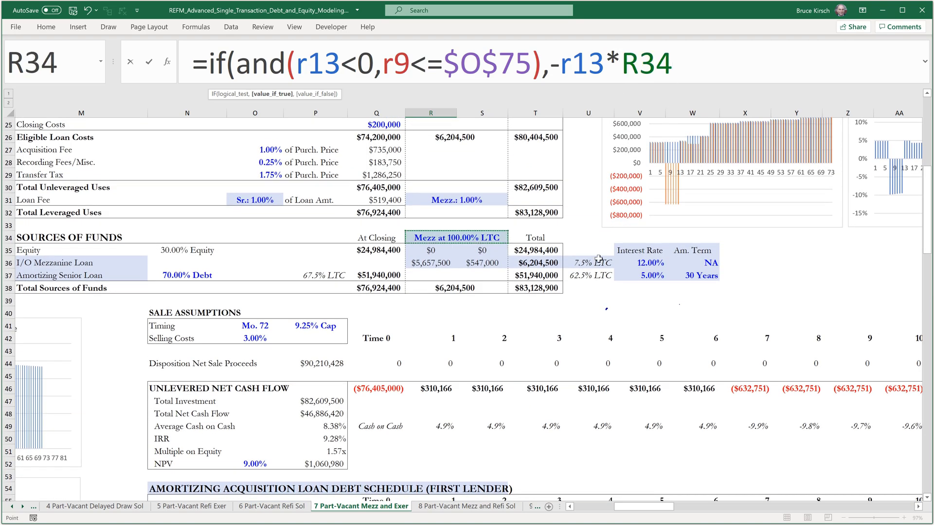
key("F4")
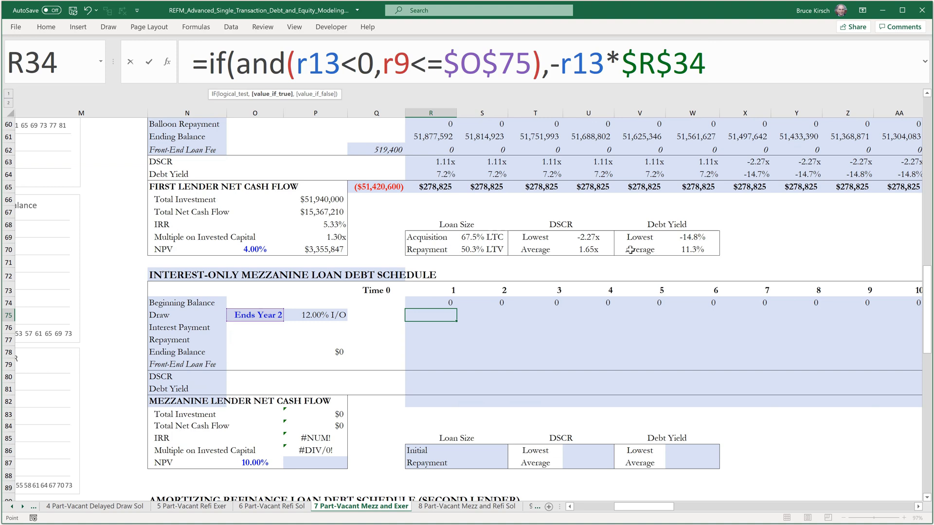
type(",0)")
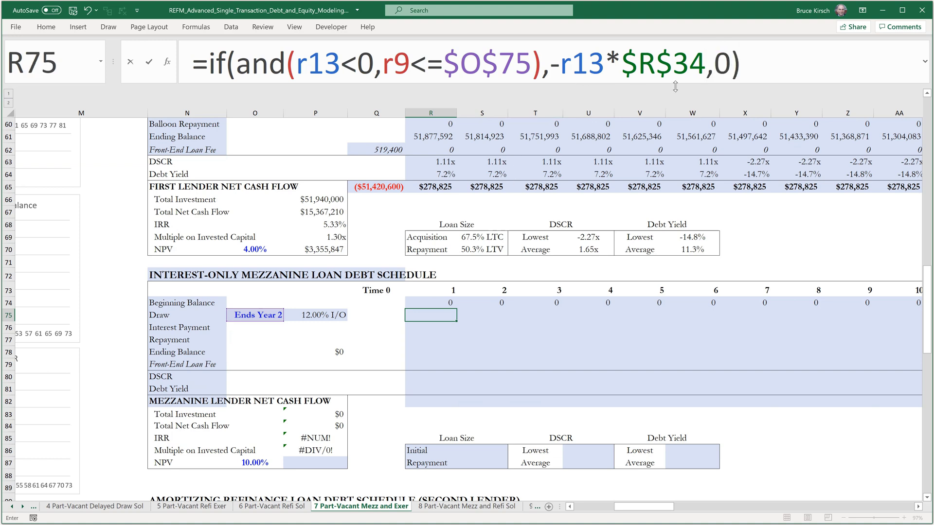
key("Return")
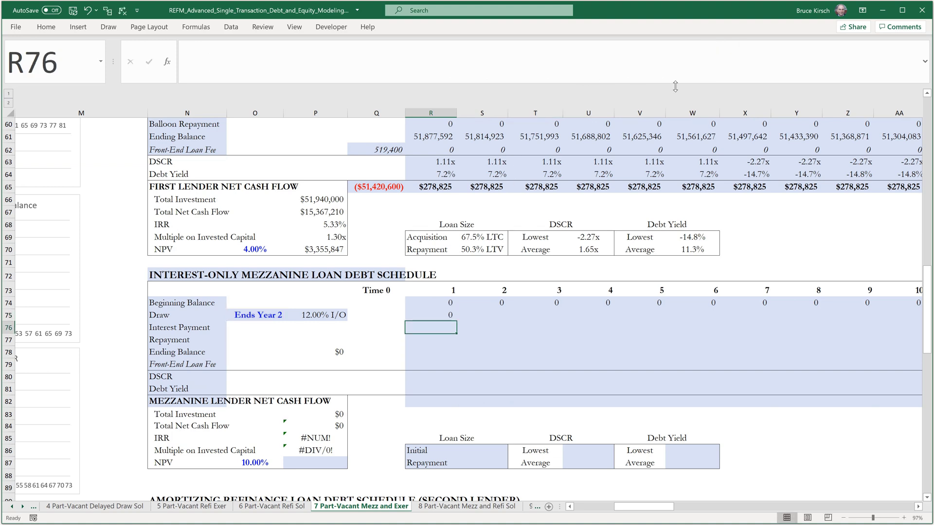
Copy R75 and paste formulas only across R75:CW75.
key("Up")
key("ctrl+c")
key("ctrl+shift+Right")
key("alt+e")
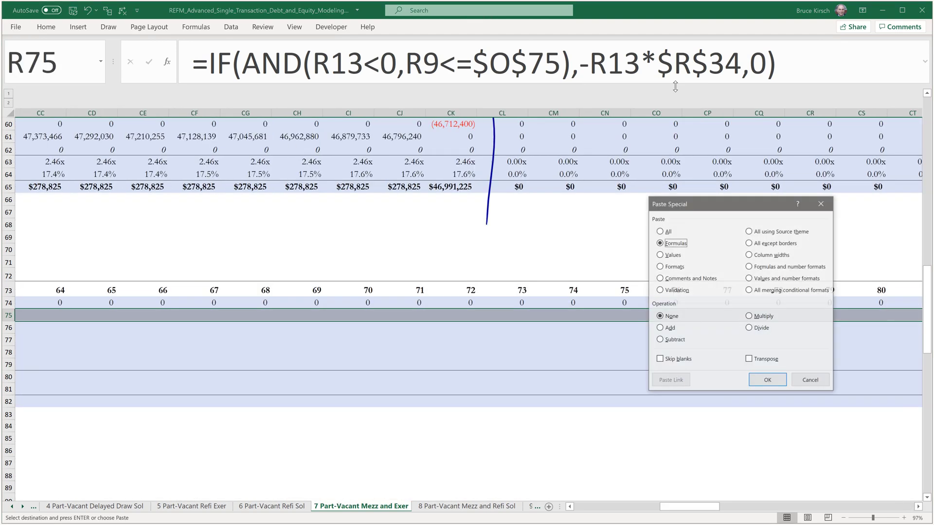
key("s")
key("f")
key("Return")
Check the filled row 75, then start R76's interest payment as =(R74+R75)/.
key("Escape")
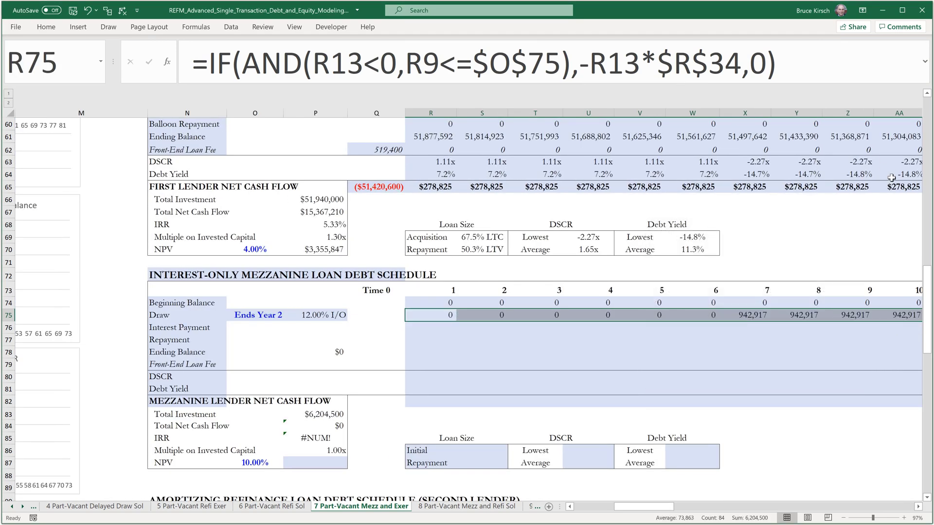
scroll(892, 178, "right", 3)
scroll(892, 178, "right", 4)
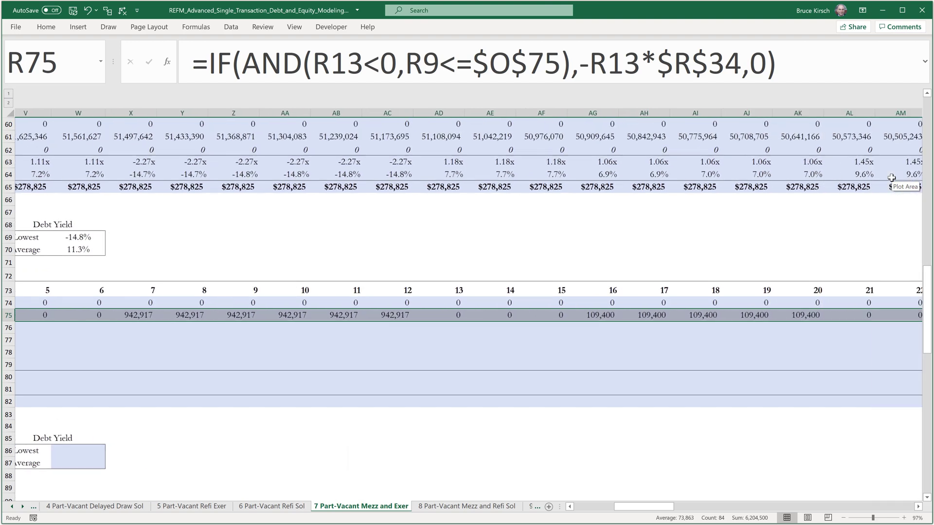
scroll(891, 178, "left", 1)
scroll(891, 178, "left", 5)
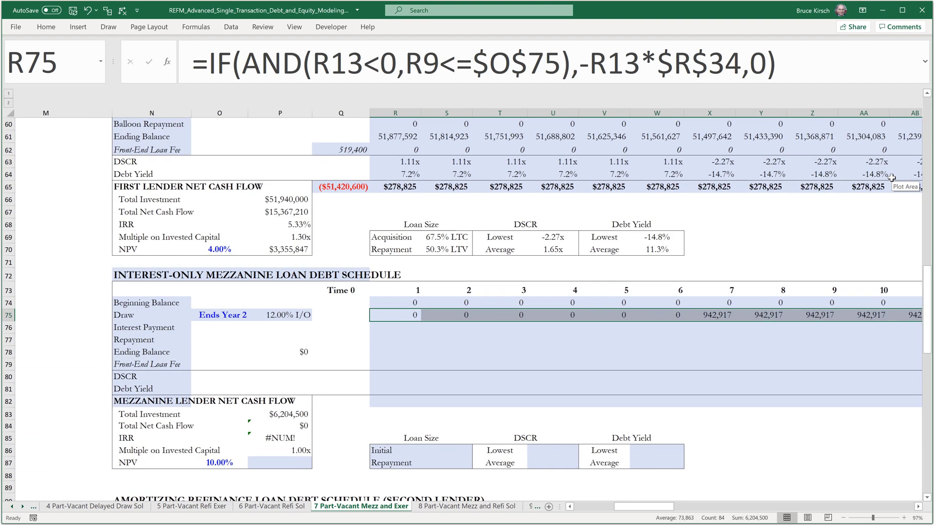
left_click(435, 327)
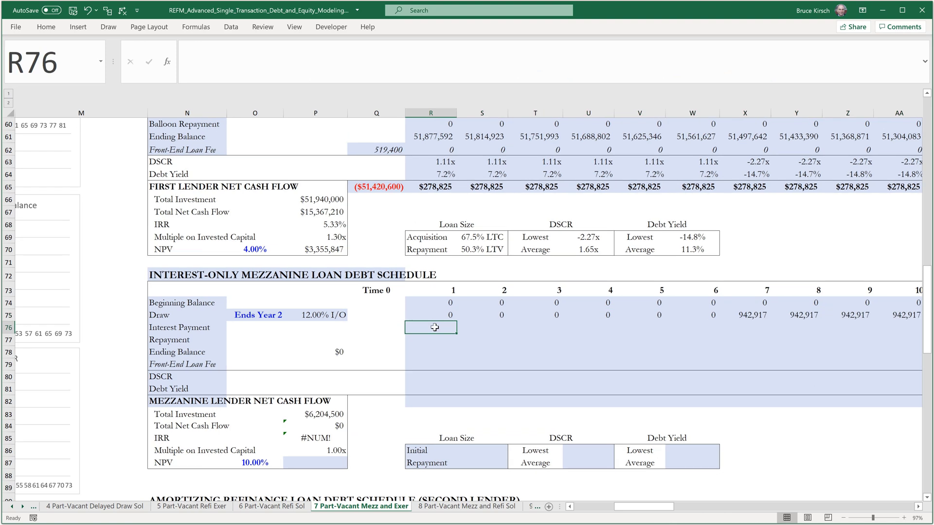
type("=(")
key("Up")
key("Up")
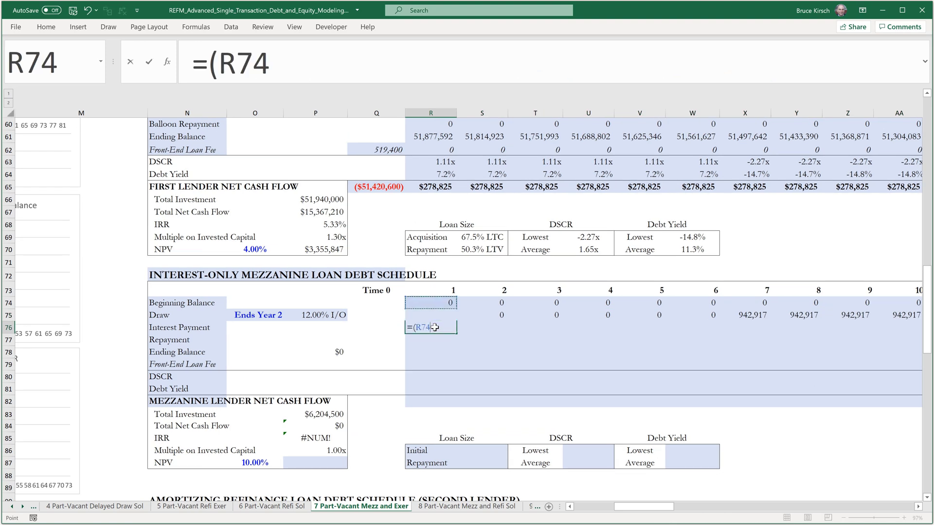
type("+")
key("Up")
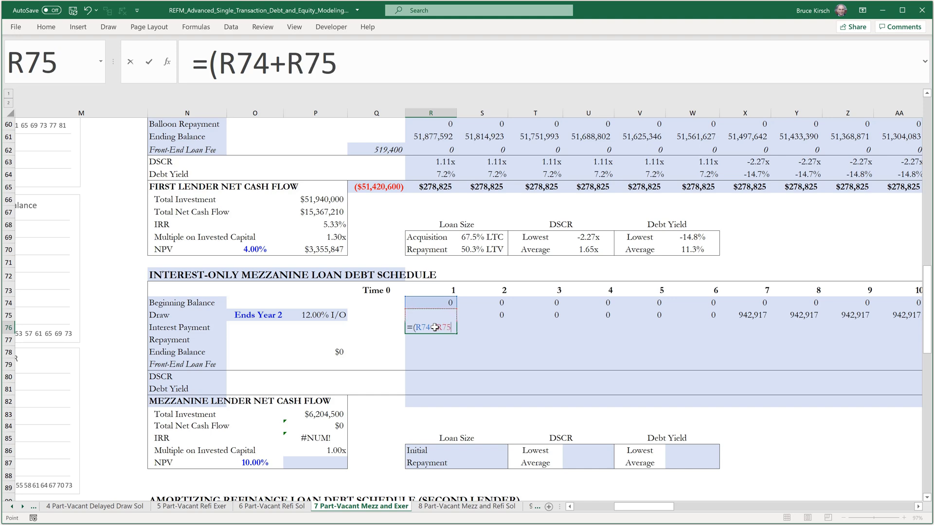
type(")/")
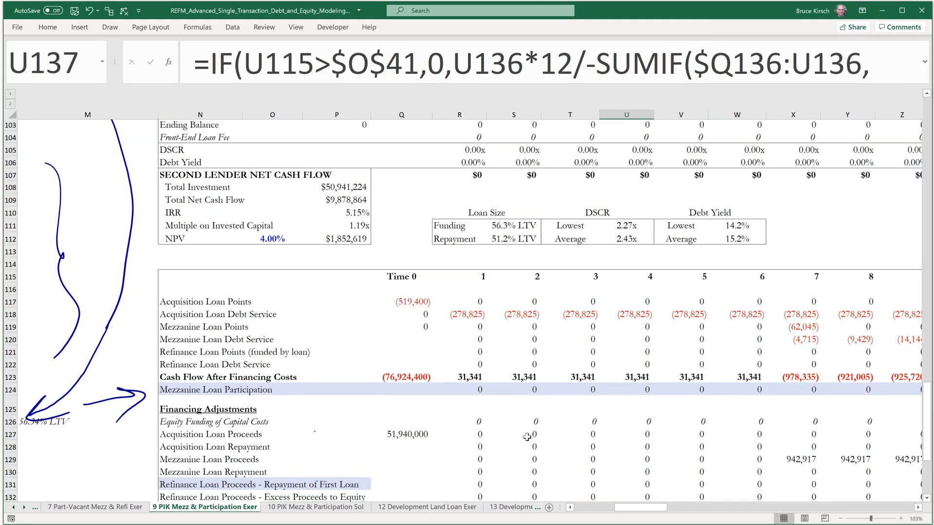
Ink an arrow at the IRR and at the 2.06x Multiple on Equity.
scroll(527, 437, "up", 9)
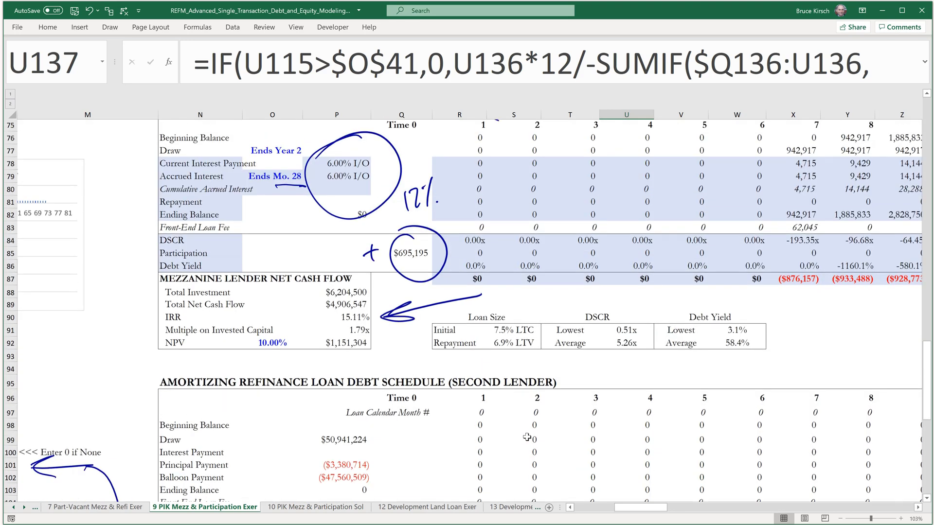
scroll(527, 437, "up", 1)
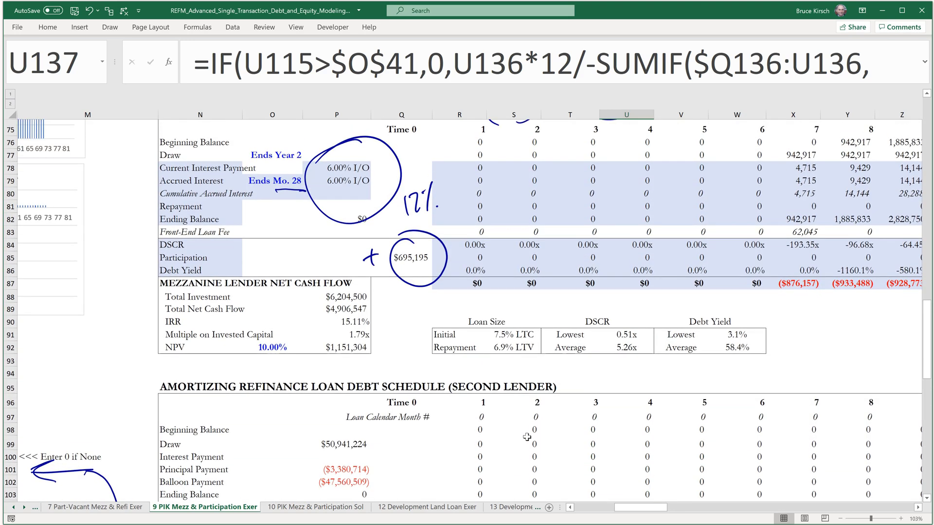
left_click_drag(393, 309, 396, 327)
mouse_move(442, 305)
left_mouse_down()
mouse_move(376, 322)
mouse_move(403, 348)
left_mouse_up()
key("ctrl+z")
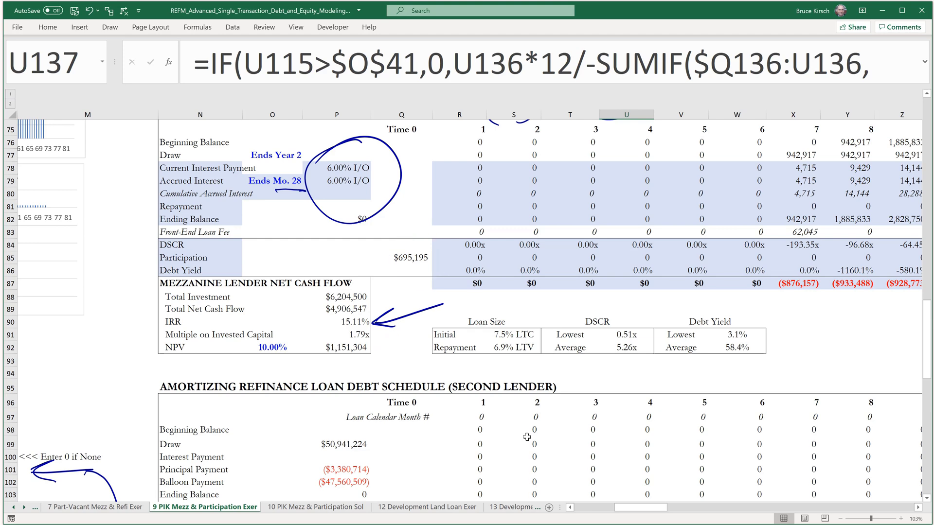
scroll(526, 437, "down", 10)
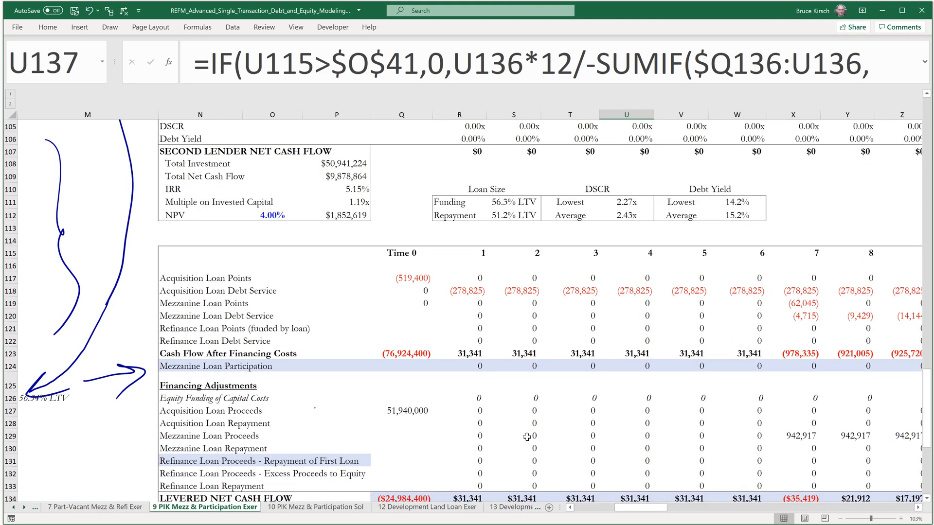
scroll(527, 438, "down", 5)
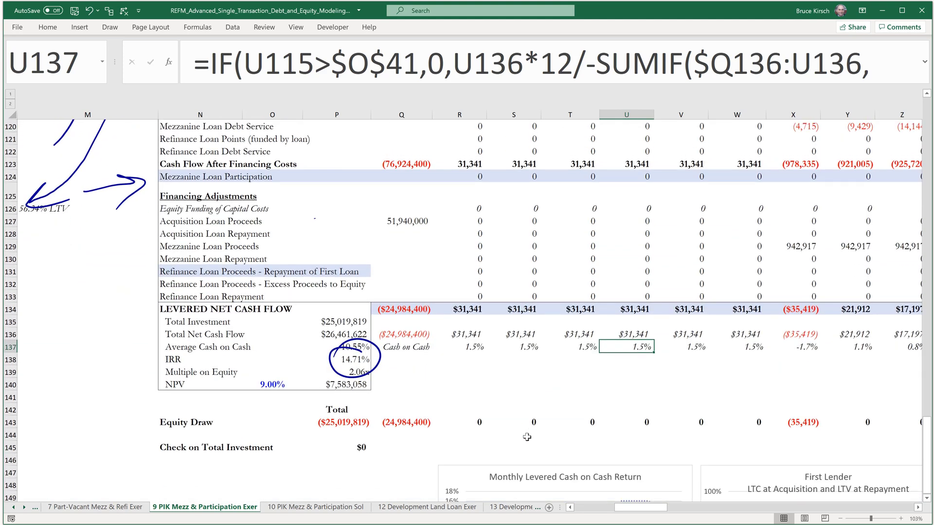
mouse_move(394, 361)
left_mouse_down()
mouse_move(389, 386)
mouse_move(423, 385)
left_mouse_up()
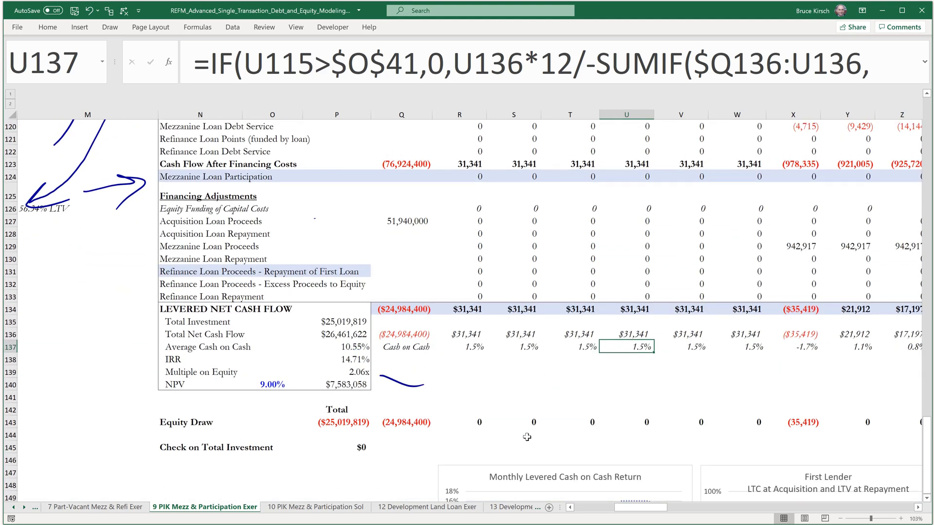
Circle the 5.00% participation and $30,000 threshold, and loop the 6.00% current and accrued rates.
scroll(527, 438, "down", 3)
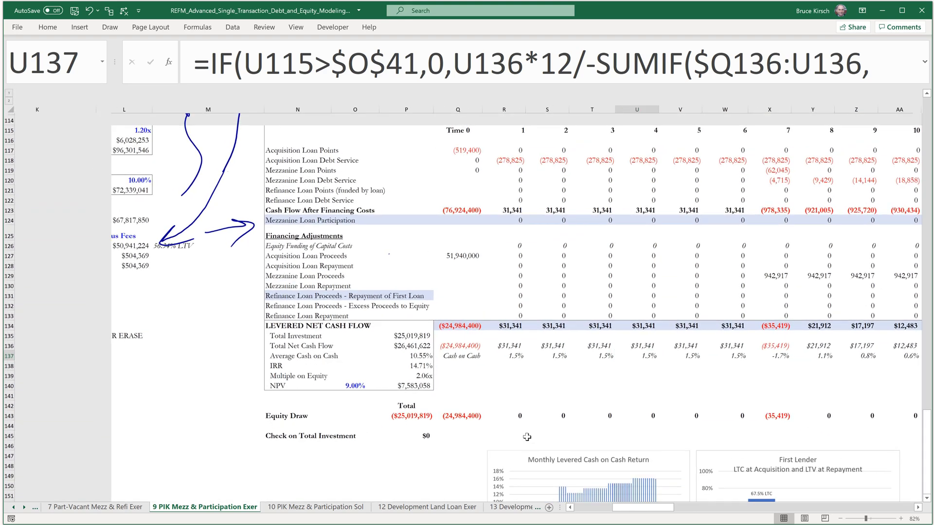
scroll(527, 437, "right", 4)
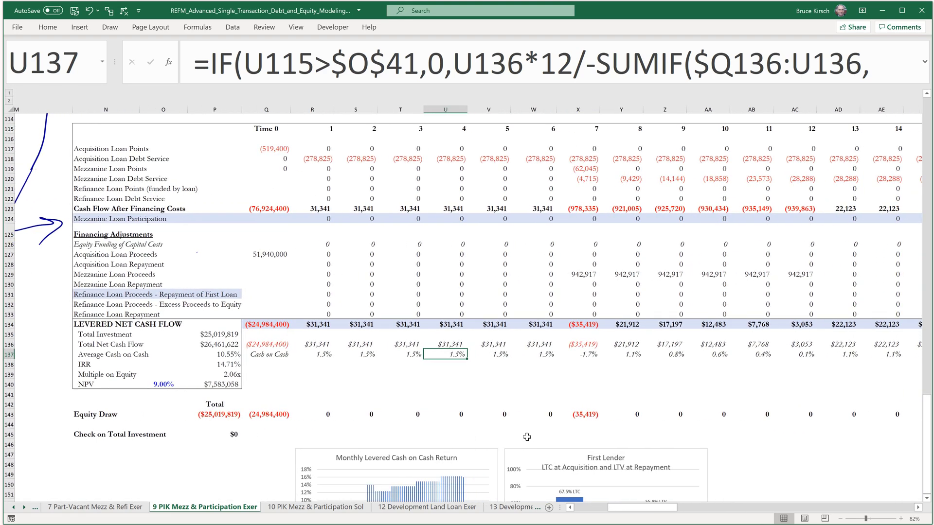
scroll(527, 437, "up", 3)
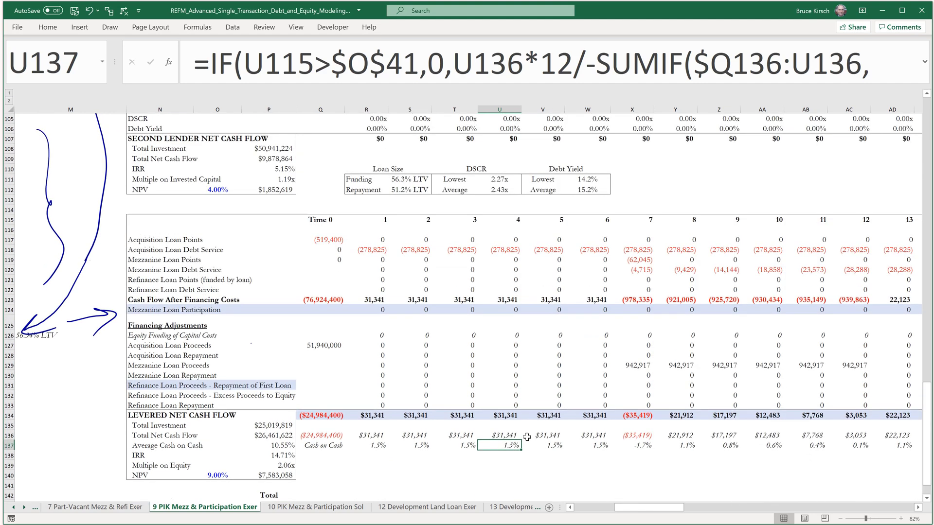
scroll(527, 438, "up", 17)
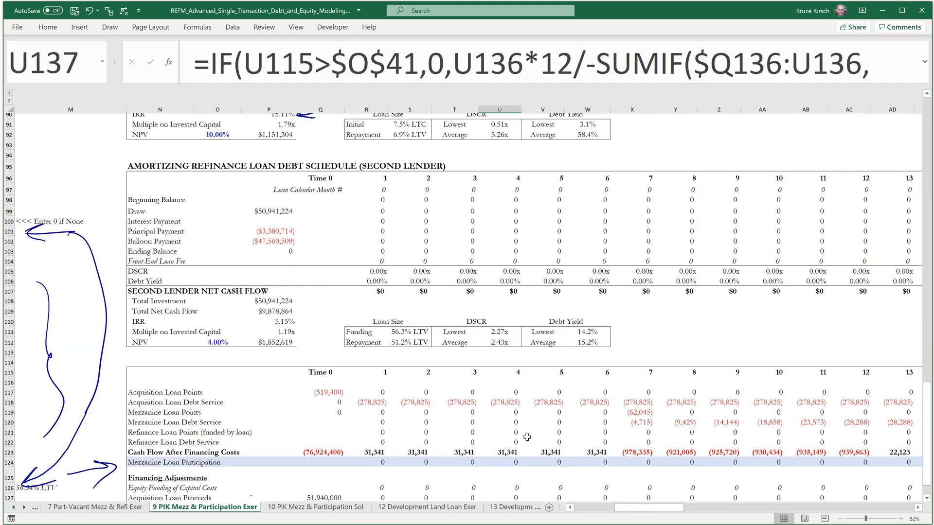
mouse_move(427, 321)
left_mouse_down()
mouse_move(385, 351)
mouse_move(418, 357)
left_mouse_up()
mouse_move(501, 352)
left_mouse_down()
mouse_move(523, 307)
mouse_move(486, 349)
left_mouse_up()
mouse_move(730, 306)
left_mouse_down()
mouse_move(691, 365)
mouse_move(698, 357)
left_mouse_up()
scroll(735, 286, "up", 11)
left_click(735, 286)
mouse_move(606, 266)
left_mouse_down()
mouse_move(590, 294)
mouse_move(544, 275)
left_mouse_up()
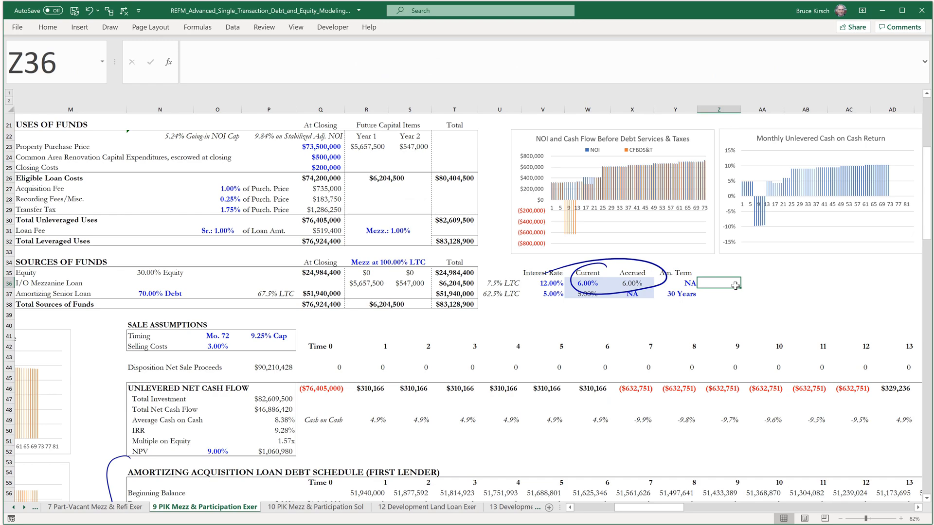
Undo the Cash on Cash underline, the interest-rate circle and the 15.11% IRR check.
scroll(735, 286, "down", 13)
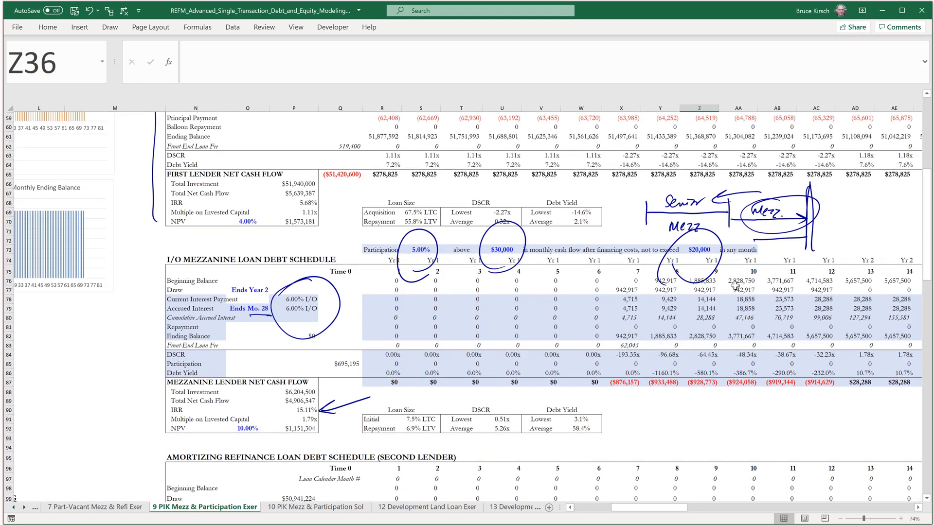
scroll(735, 286, "down", 20)
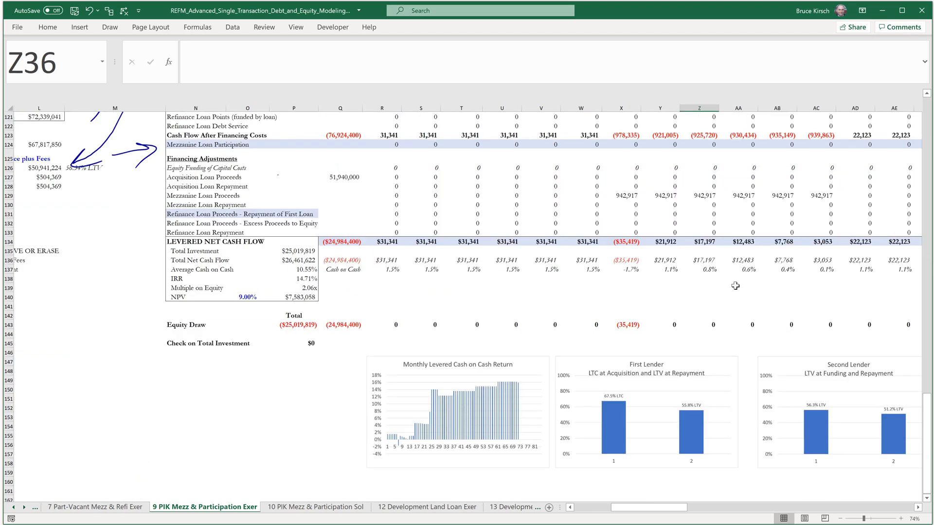
scroll(735, 286, "up", 4)
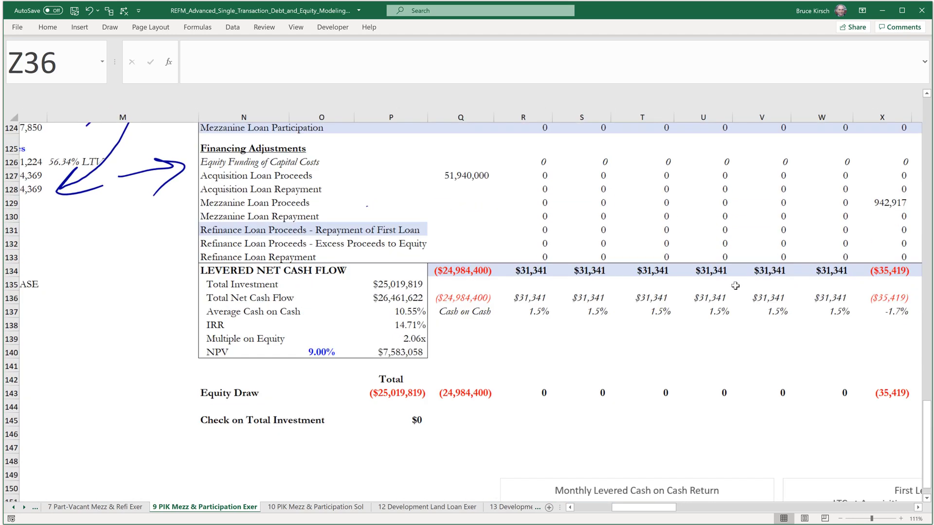
mouse_move(411, 353)
left_mouse_down()
mouse_move(436, 341)
mouse_move(434, 362)
mouse_move(489, 348)
left_mouse_up()
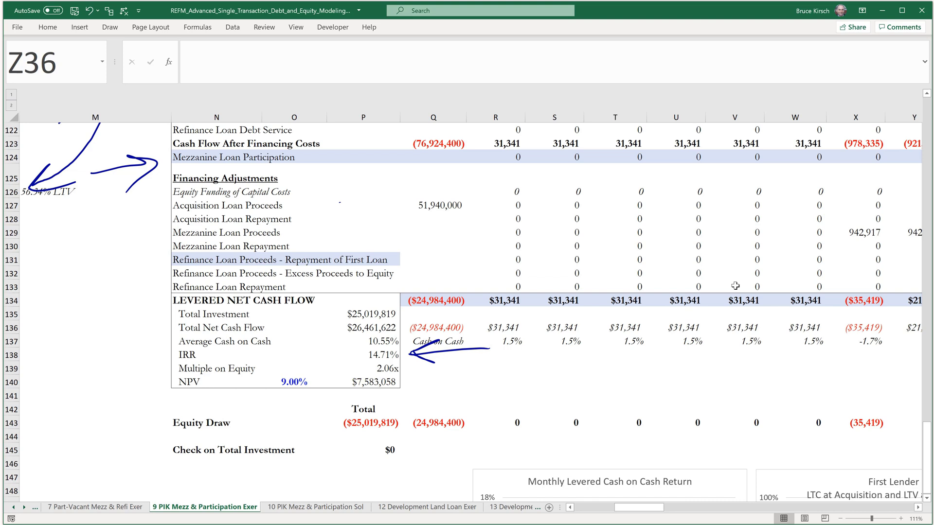
key("ctrl+z")
scroll(735, 286, "up", 8)
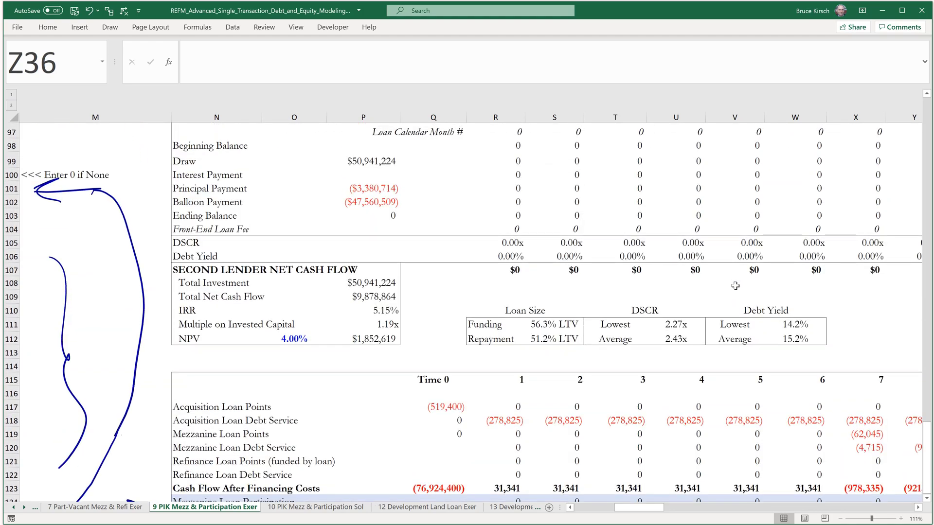
scroll(735, 286, "up", 8)
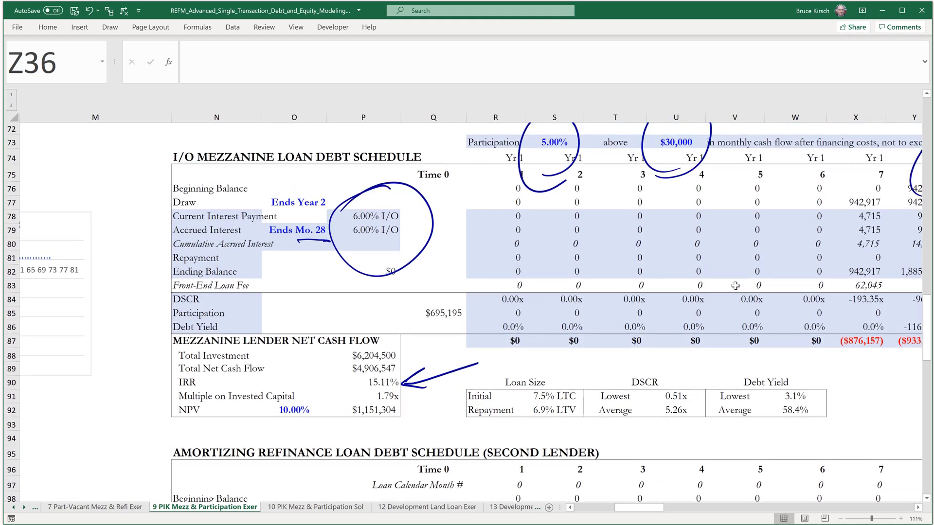
key("ctrl+z")
key("ctrl+z")
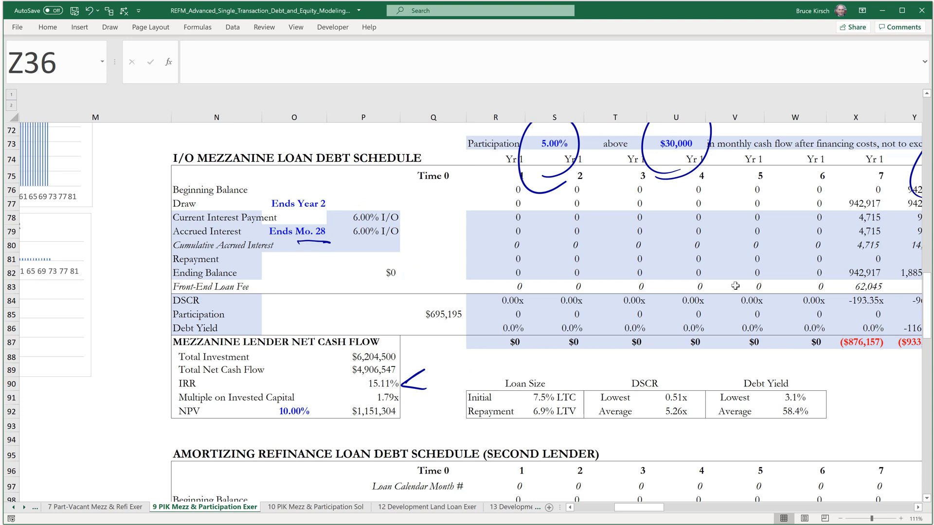
key("ctrl+z")
Circle the 6.00% rates in ink with an arrow to the $4,906,547 Total Net Cash Flow.
mouse_move(408, 221)
left_mouse_down()
mouse_move(370, 253)
mouse_move(414, 340)
mouse_move(403, 372)
mouse_move(447, 361)
left_mouse_up()
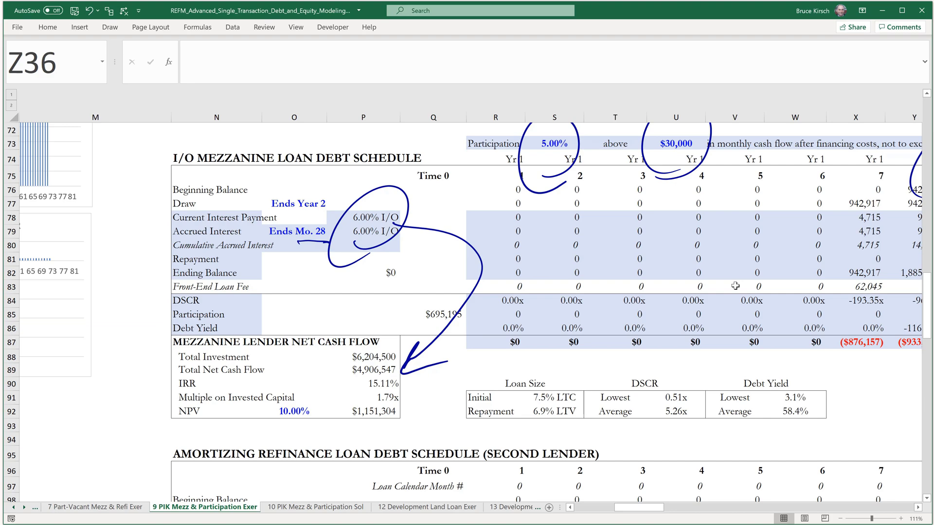
scroll(735, 286, "down", 11)
scroll(735, 286, "down", 4)
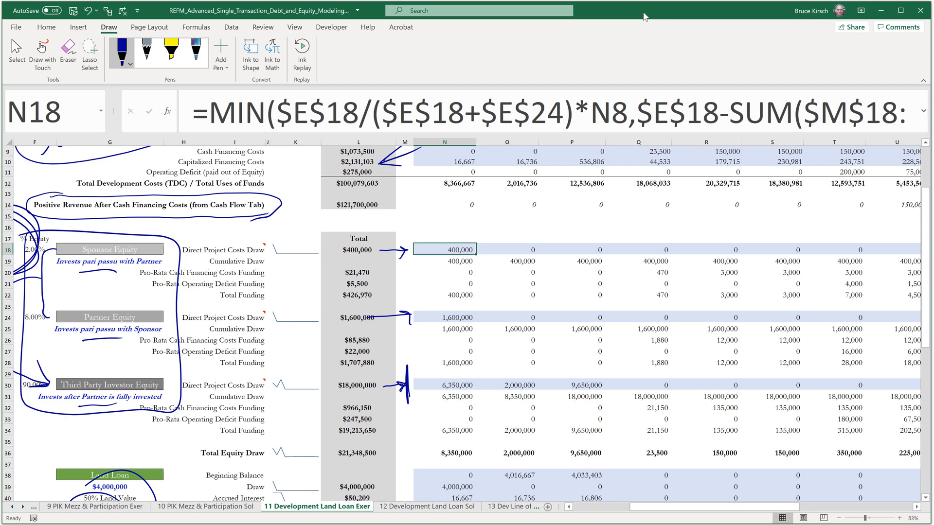
Ink an arrow at N18's sponsor equity draw and break its formula after the first MIN argument.
mouse_move(424, 208)
left_mouse_down()
mouse_move(481, 236)
mouse_move(496, 214)
left_mouse_up()
key("F2")
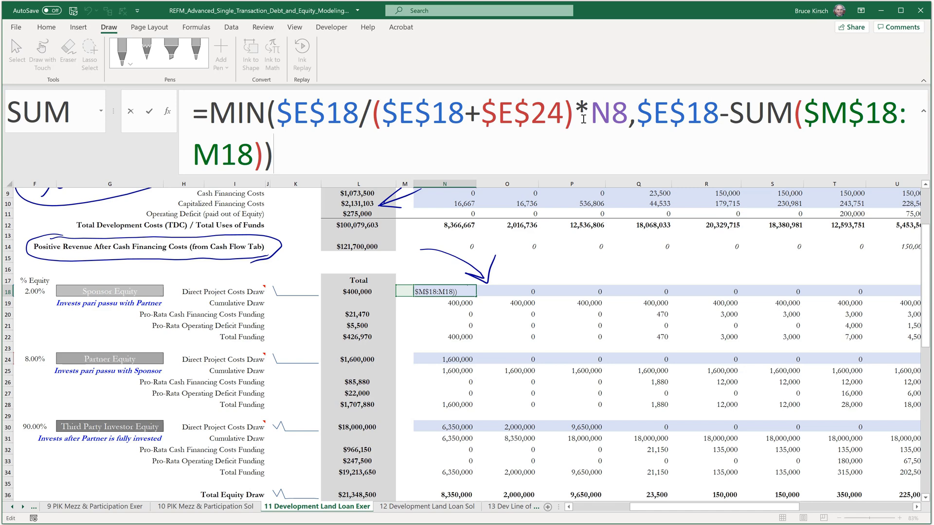
scroll(584, 119, "down", 4)
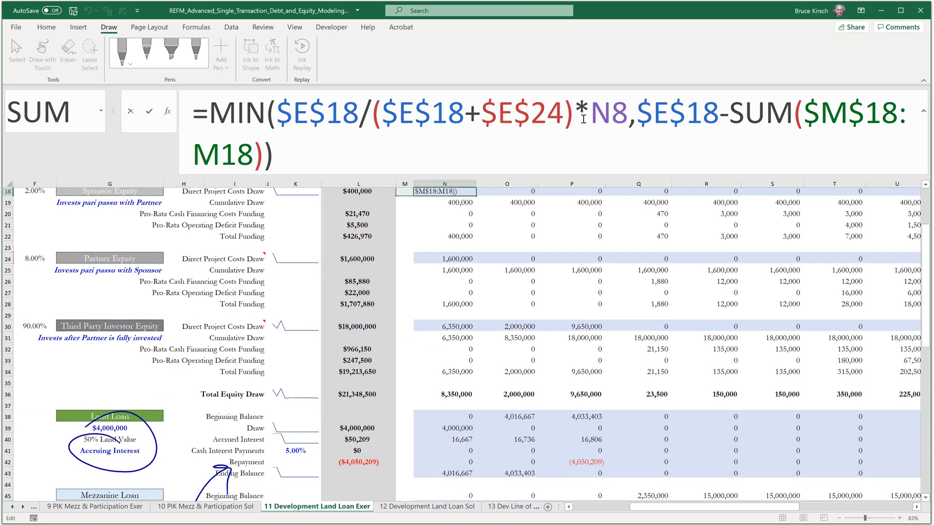
scroll(583, 119, "down", 1)
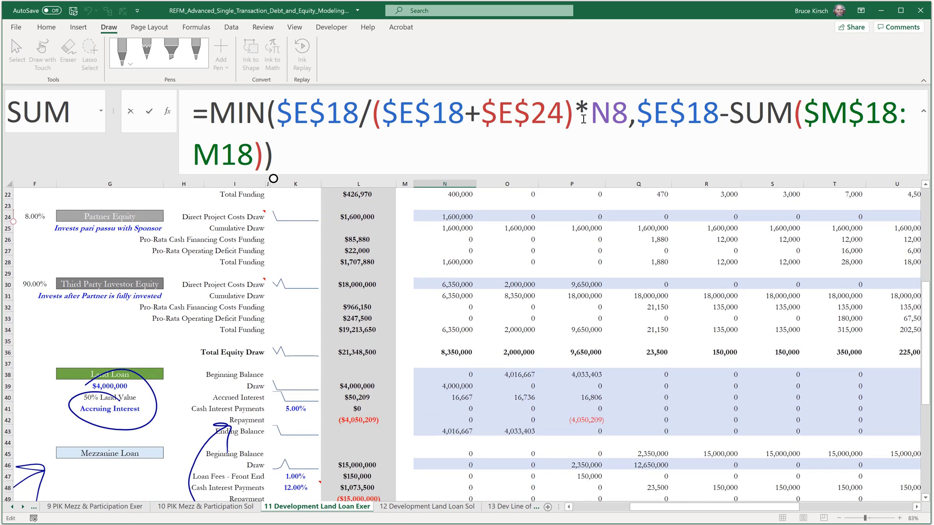
scroll(584, 119, "up", 3)
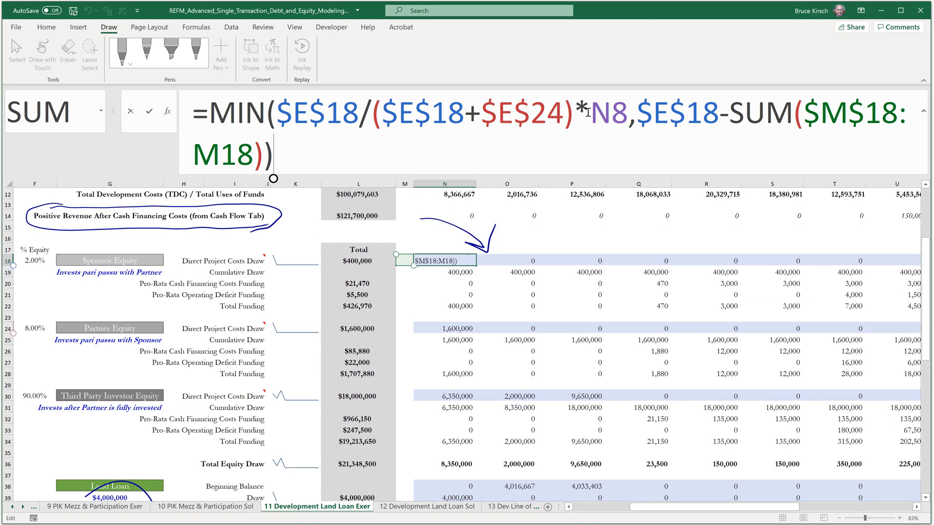
left_click(638, 113)
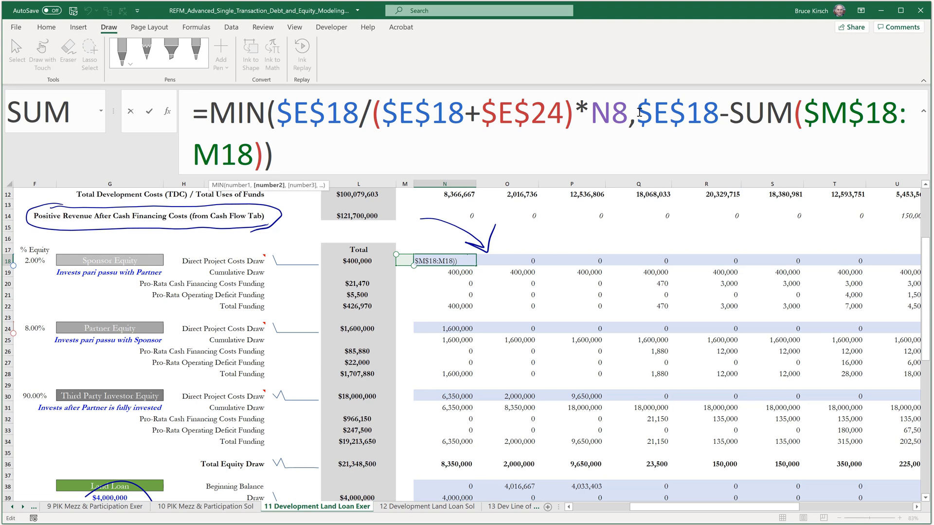
key("alt+Return")
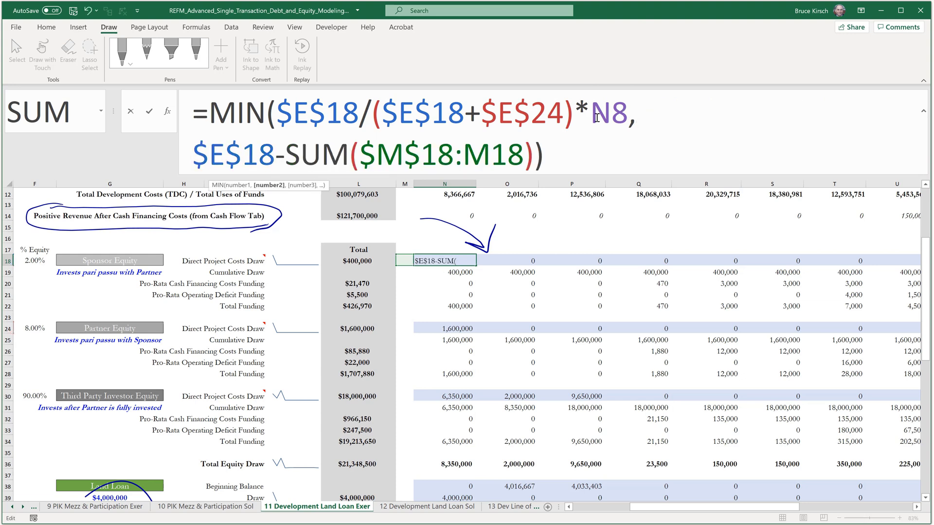
Change N8 to (N8-N39) in N18's formula and ink an arrow to the N39 land loan draw.
left_click(590, 113)
scroll(727, 180, "up", 2)
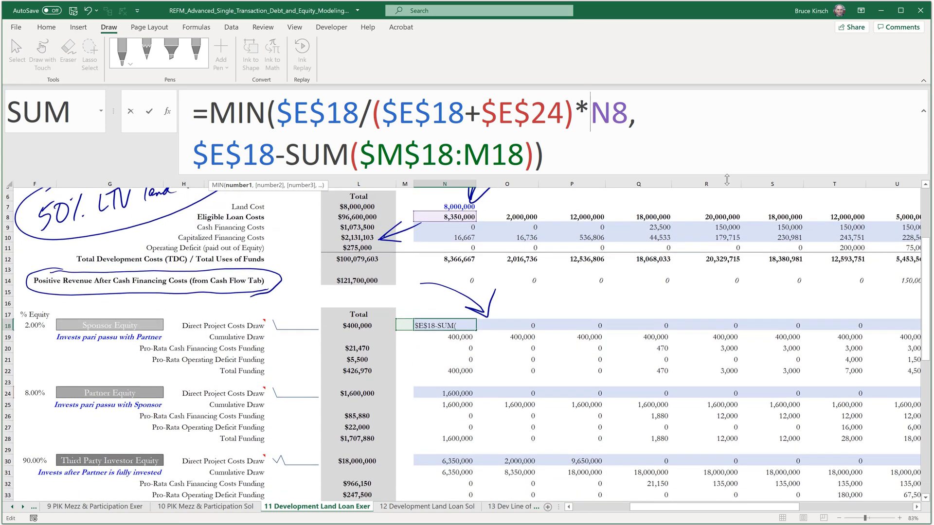
left_click(590, 137)
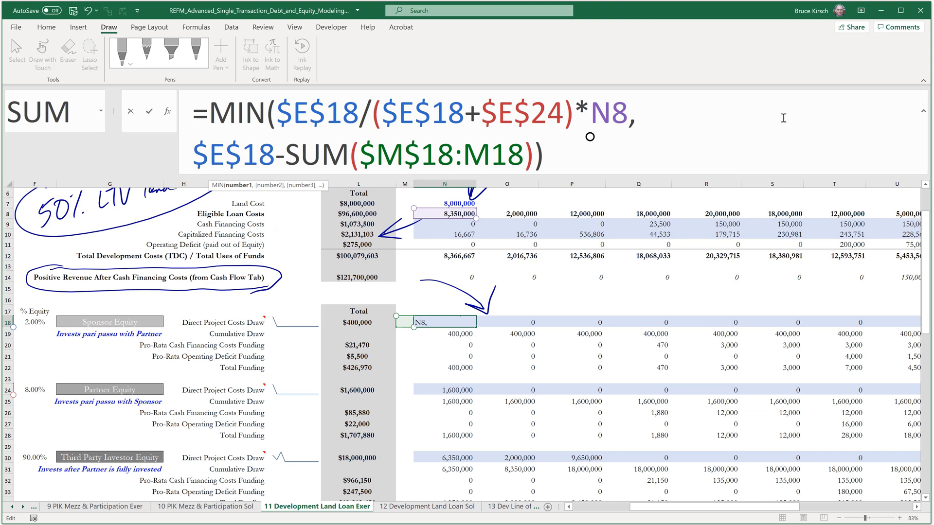
type("(")
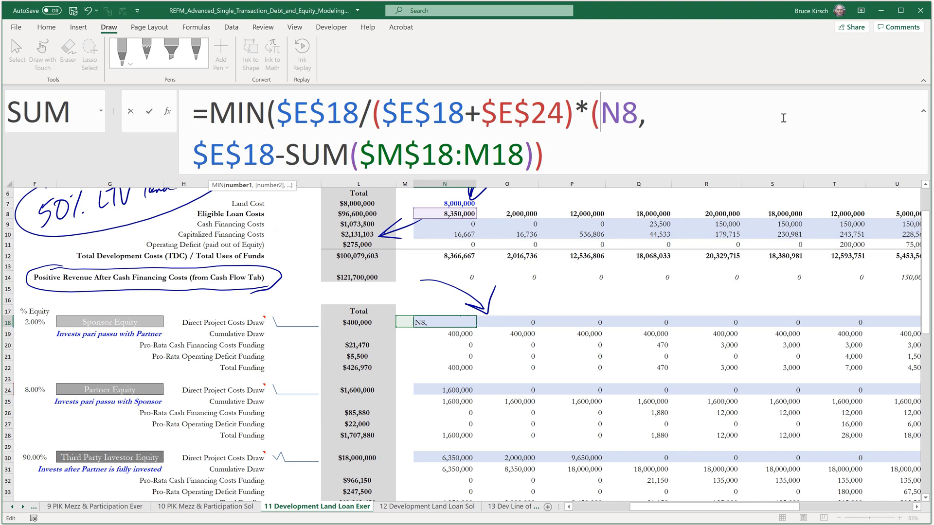
left_click(637, 117)
type("-")
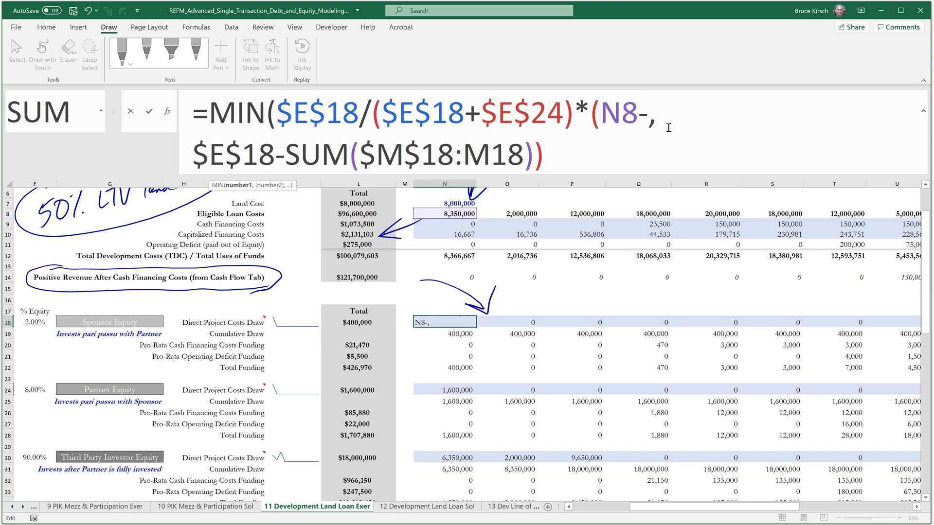
type("n39)")
left_click_drag(929, 231, 919, 275)
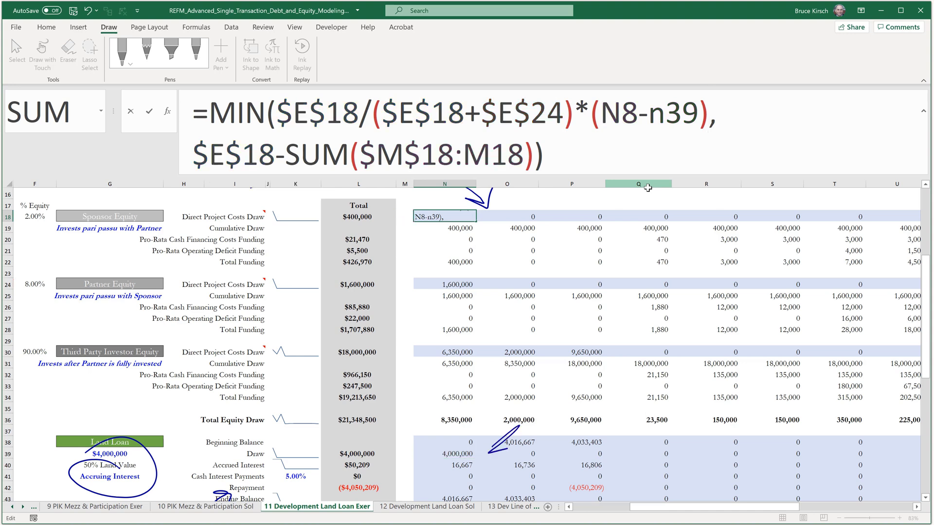
left_click_drag(520, 427, 518, 447)
left_click_drag(489, 451, 593, 386)
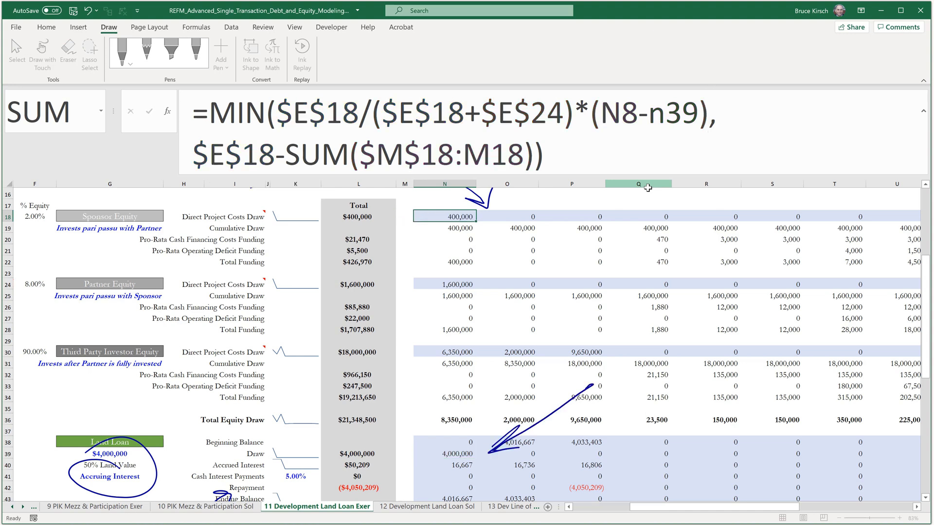
Undo that edit, add a line break after N8, and retype the (N8-N39 netting.
key("ctrl+z")
left_click(641, 116)
key("alt+Return")
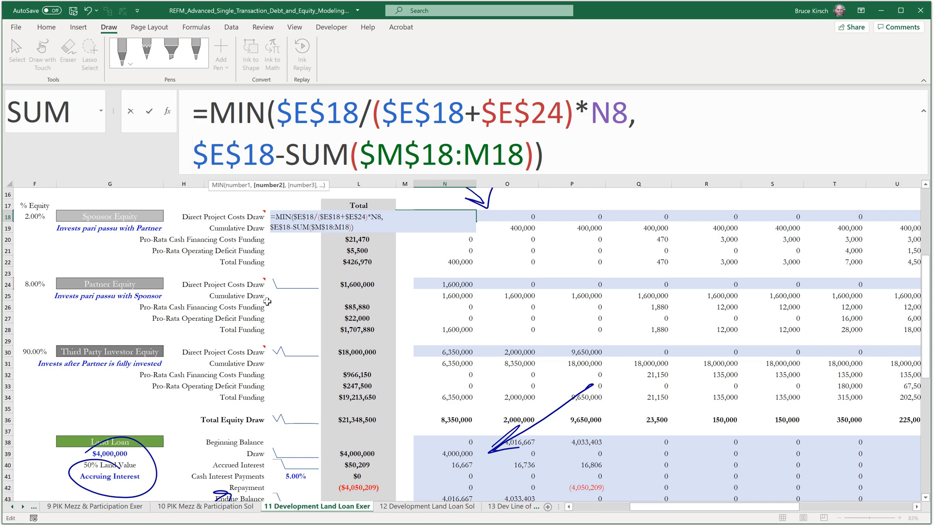
scroll(288, 298, "left", 3)
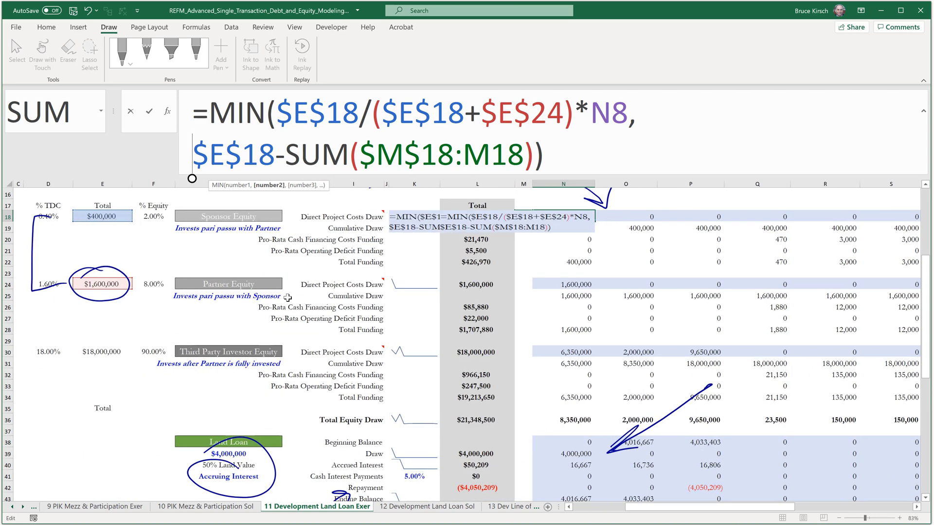
scroll(288, 298, "up", 2)
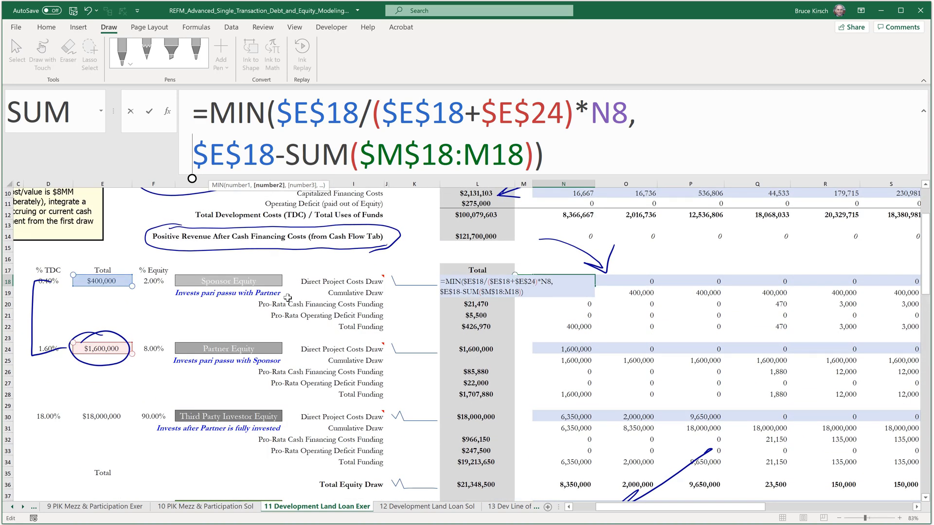
left_click(590, 112)
type("(")
left_click(637, 119)
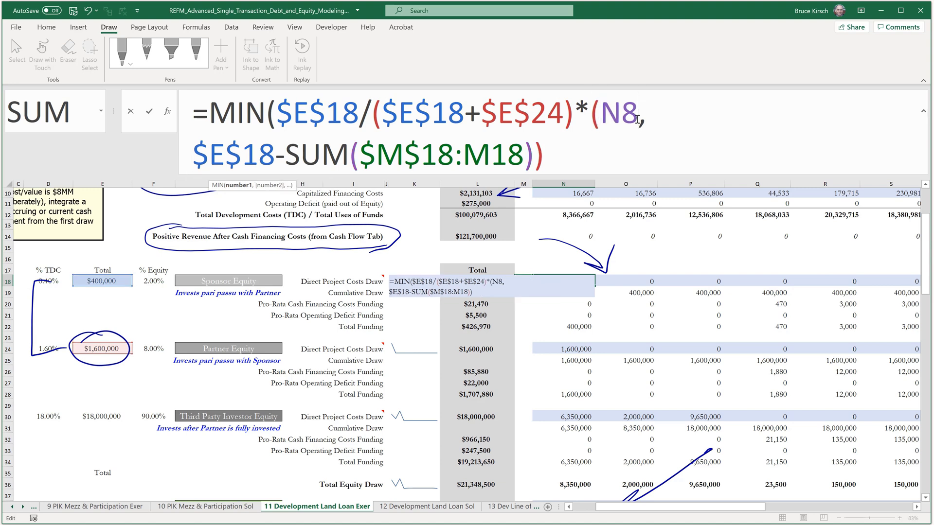
type("-n39")
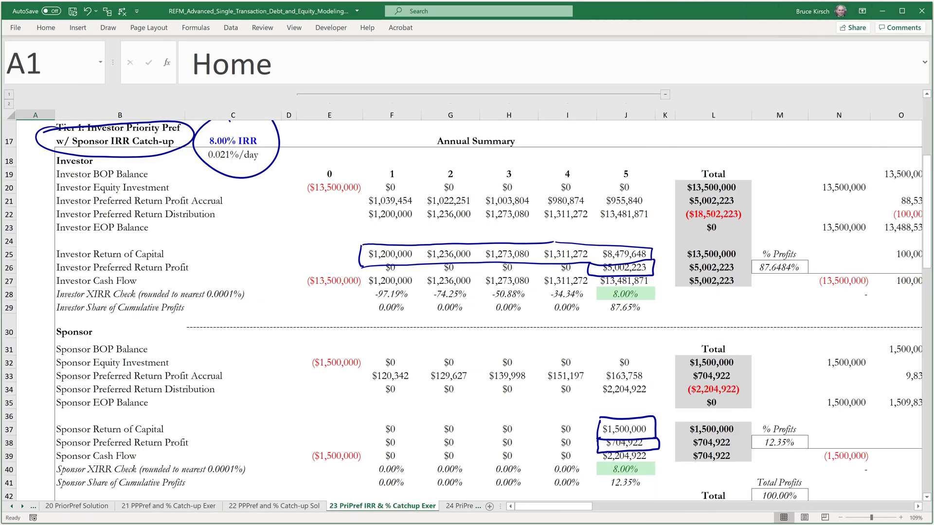
Circle the 87.6484% and 12.35% profit shares and the ($13,500,000) and ($1,500,000) equity investments, underline row 32's zeros, and draw an arrow to return of capital.
mouse_move(800, 232)
left_mouse_down()
mouse_move(786, 324)
mouse_move(726, 237)
left_mouse_up()
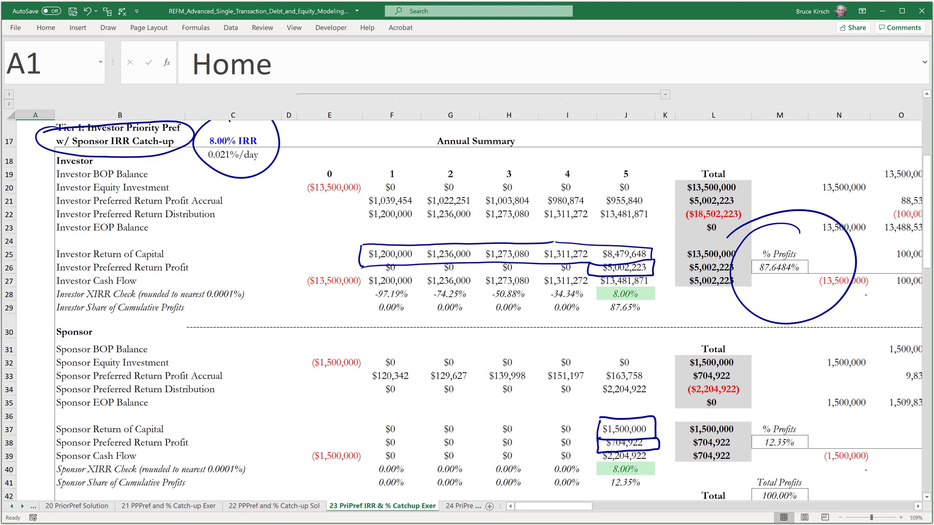
mouse_move(798, 403)
left_mouse_down()
mouse_move(733, 440)
mouse_move(743, 398)
left_mouse_up()
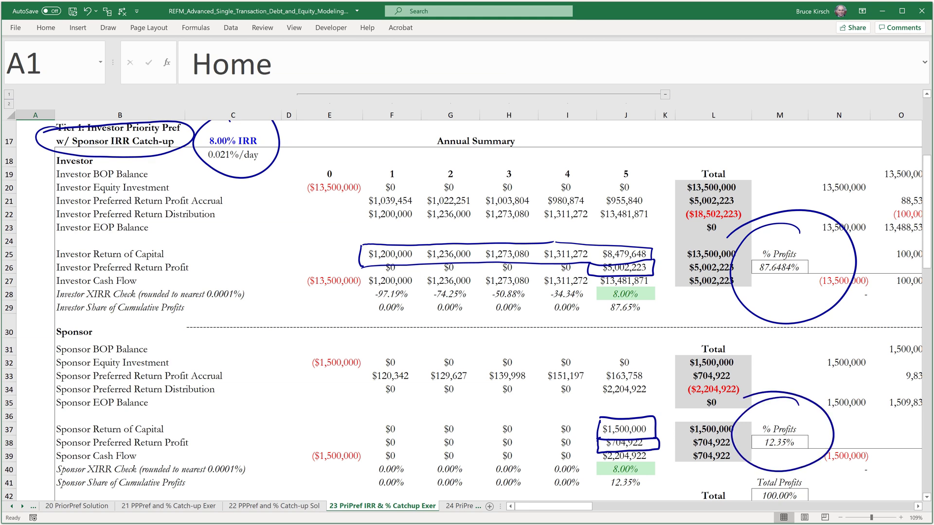
scroll(467, 306, "down", 1)
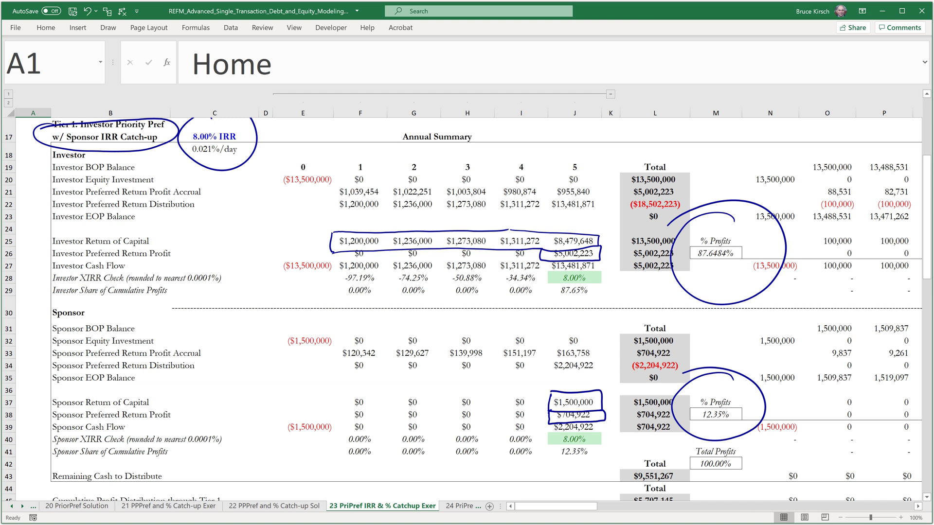
mouse_move(308, 314)
left_mouse_down()
mouse_move(342, 336)
mouse_move(303, 322)
left_mouse_up()
mouse_move(348, 342)
left_mouse_down()
mouse_move(546, 337)
mouse_move(539, 469)
left_mouse_up()
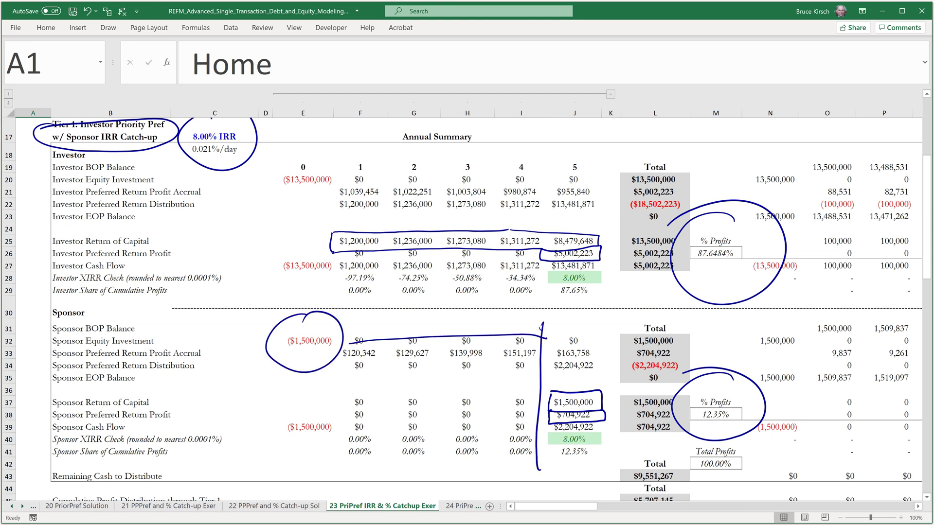
mouse_move(307, 168)
left_mouse_down()
mouse_move(314, 208)
mouse_move(291, 168)
left_mouse_up()
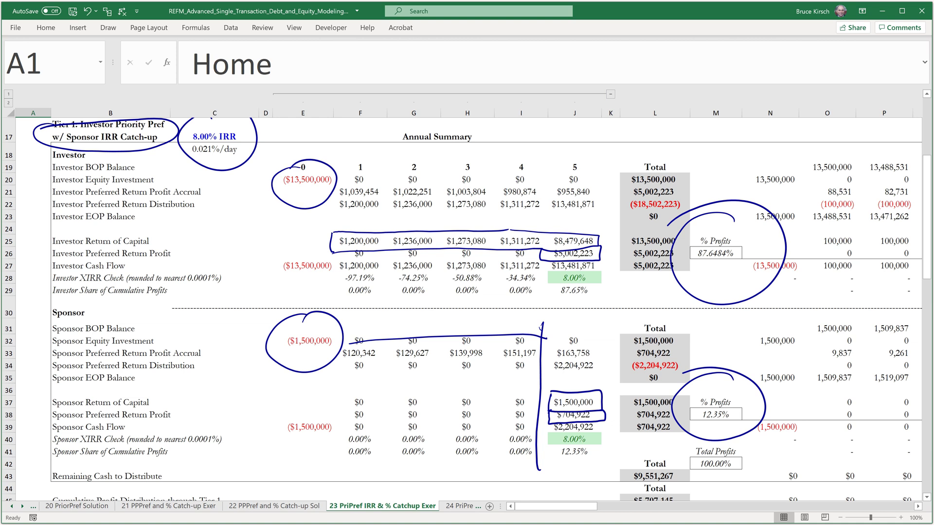
mouse_move(331, 198)
left_mouse_down()
mouse_move(334, 228)
mouse_move(345, 213)
left_mouse_up()
Undo the profit-share circles and circle the $5,002,223 investor and $704,922 sponsor preferred profit totals.
left_click(12, 507)
left_click(12, 506)
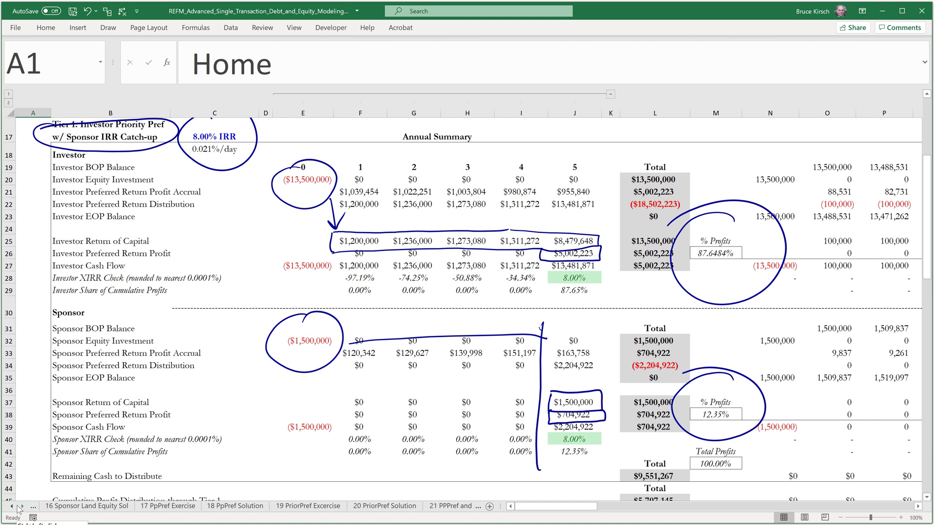
key("ctrl+z")
key("ctrl+z")
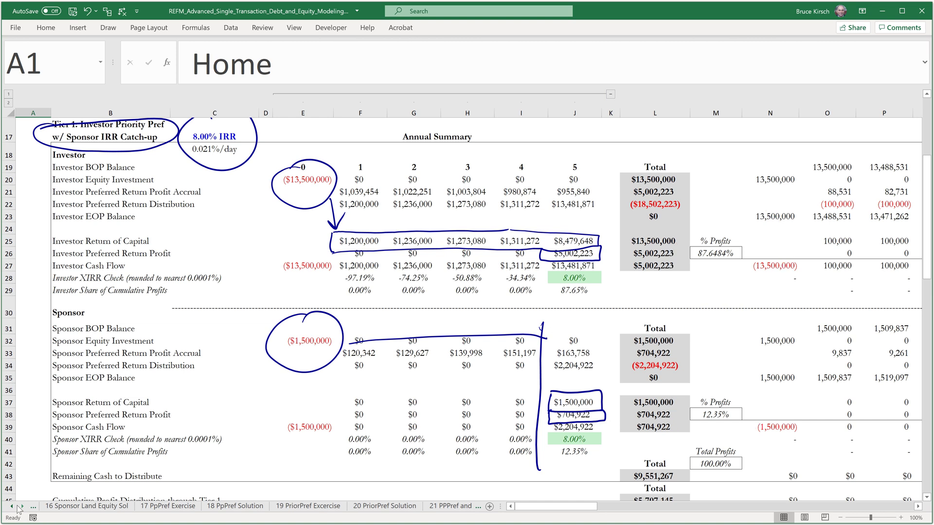
mouse_move(627, 248)
left_mouse_down()
mouse_move(651, 263)
mouse_move(621, 254)
left_mouse_up()
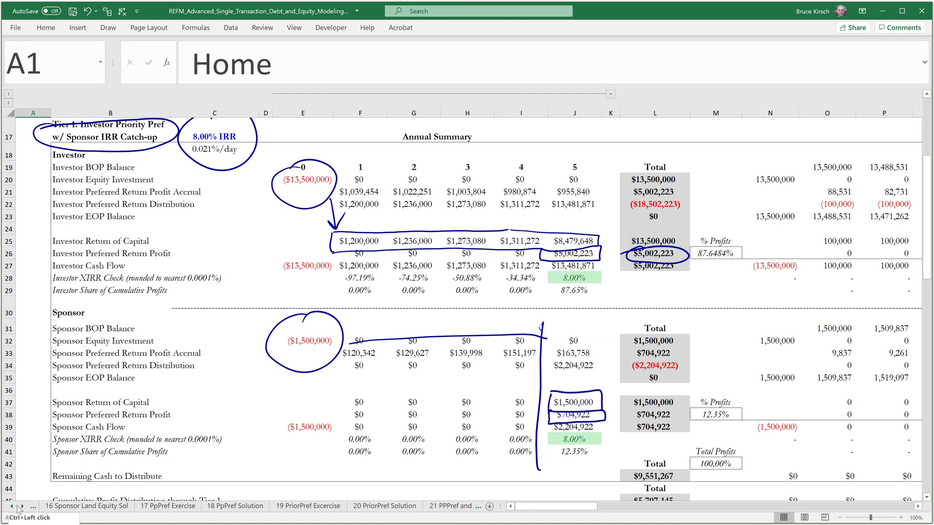
mouse_move(619, 417)
left_mouse_down()
mouse_move(647, 422)
mouse_move(633, 408)
left_mouse_up()
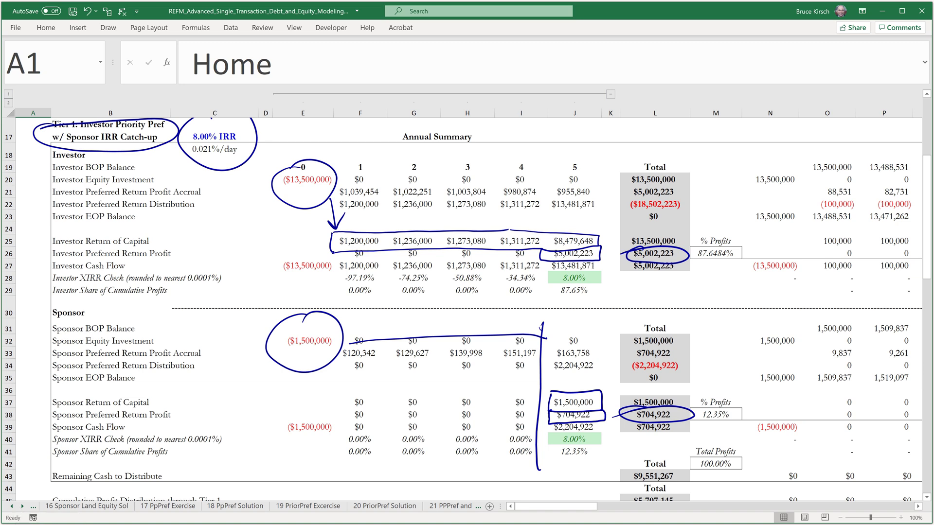
On 19 PriorPref Exercise, undo old ink and circle the $5,002,223 and $704,922 preferred accrual totals.
left_click(284, 506)
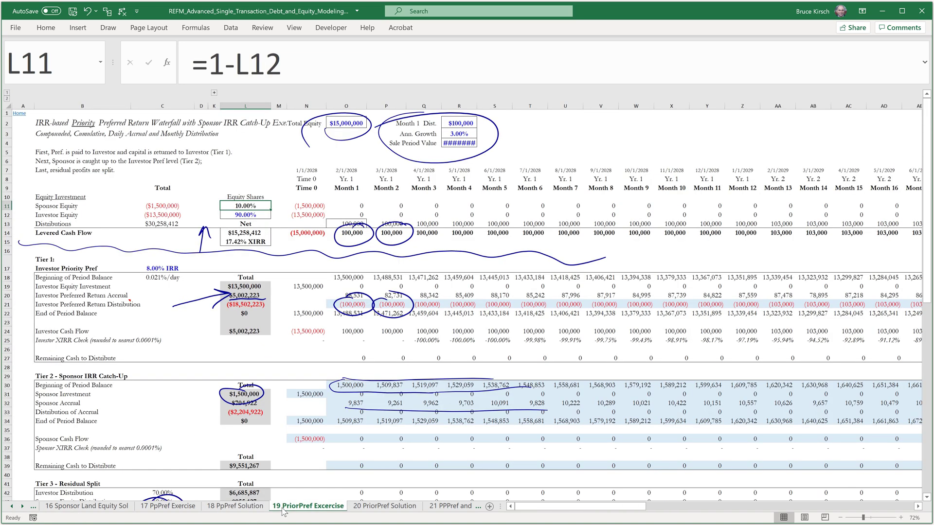
scroll(283, 512, "up", 3)
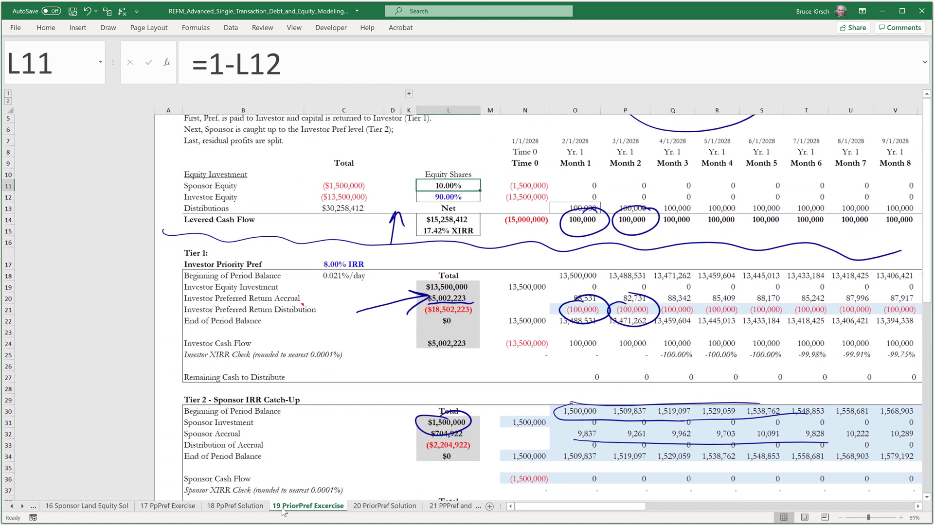
scroll(283, 510, "down", 2)
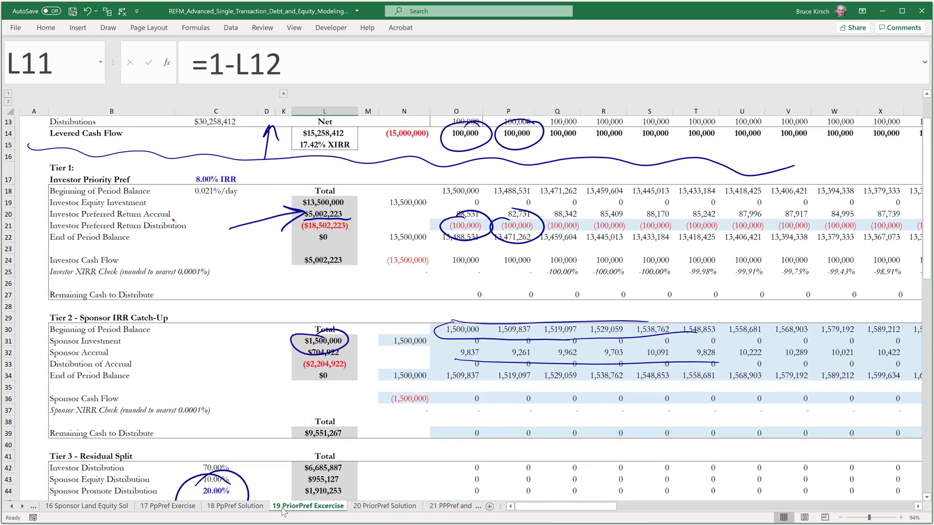
key("ctrl+z")
key("ctrl+z")
key("ctrl+z")
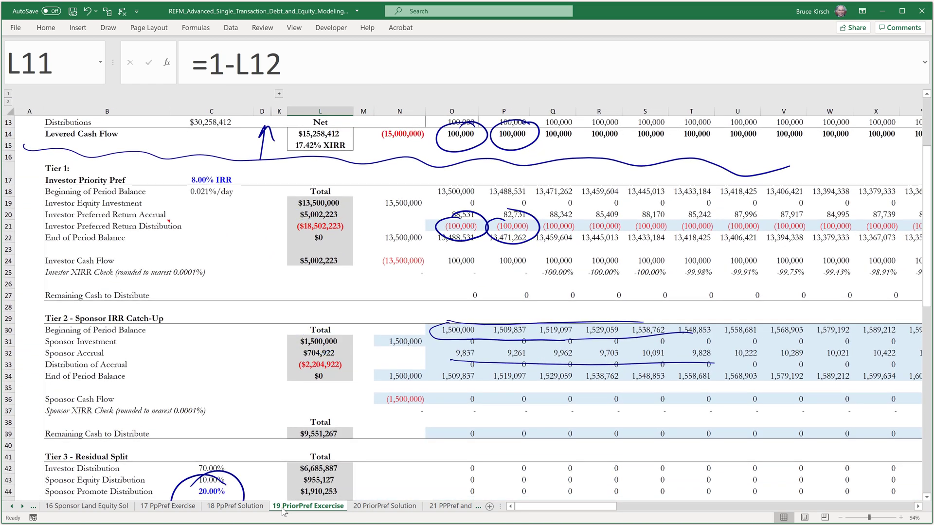
left_click_drag(314, 207, 295, 224)
mouse_move(319, 340)
left_mouse_down()
mouse_move(350, 361)
mouse_move(295, 353)
left_mouse_up()
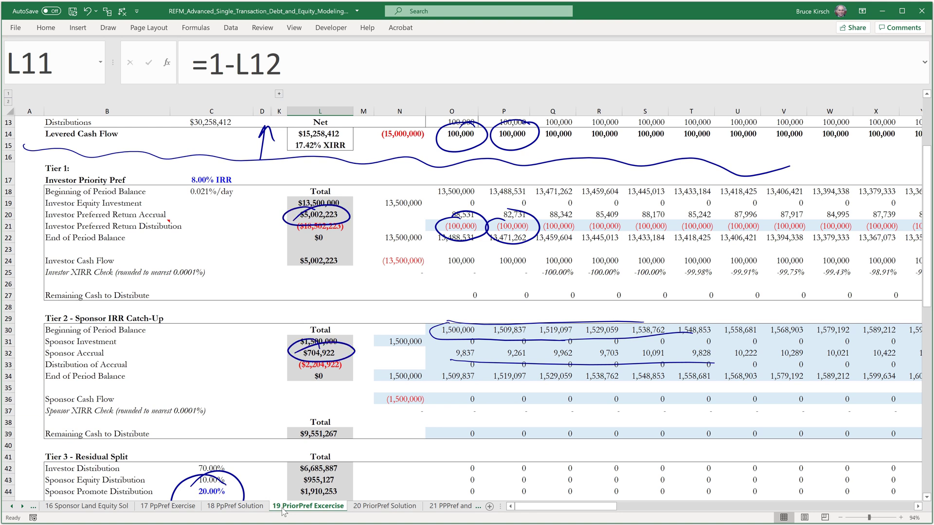
Erase the stray ink on the monthly distributions and tier 2 rows.
left_click_drag(459, 226, 513, 227)
left_click_drag(486, 323, 486, 363)
left_click(633, 335)
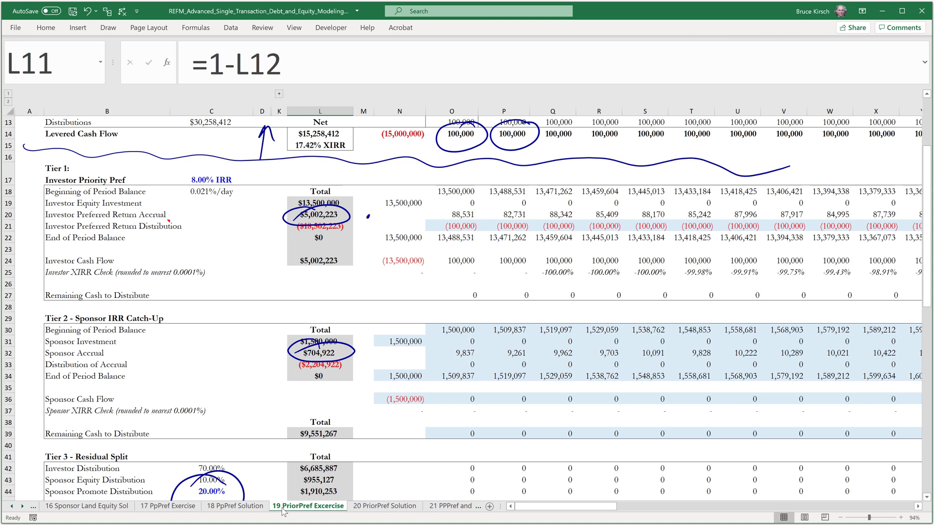
Handwrite '% Total Profit?' beside the totals, with a question mark by the sponsor totals.
mouse_move(376, 214)
left_mouse_down()
mouse_move(369, 231)
mouse_move(397, 232)
left_mouse_up()
mouse_move(387, 218)
left_mouse_down()
mouse_move(433, 219)
mouse_move(440, 201)
left_mouse_up()
left_click_drag(409, 242, 407, 254)
left_click_drag(410, 253, 427, 243)
mouse_move(433, 233)
left_mouse_down()
mouse_move(431, 248)
mouse_move(441, 225)
left_mouse_up()
left_click_drag(429, 244, 452, 223)
left_click_drag(444, 238, 460, 232)
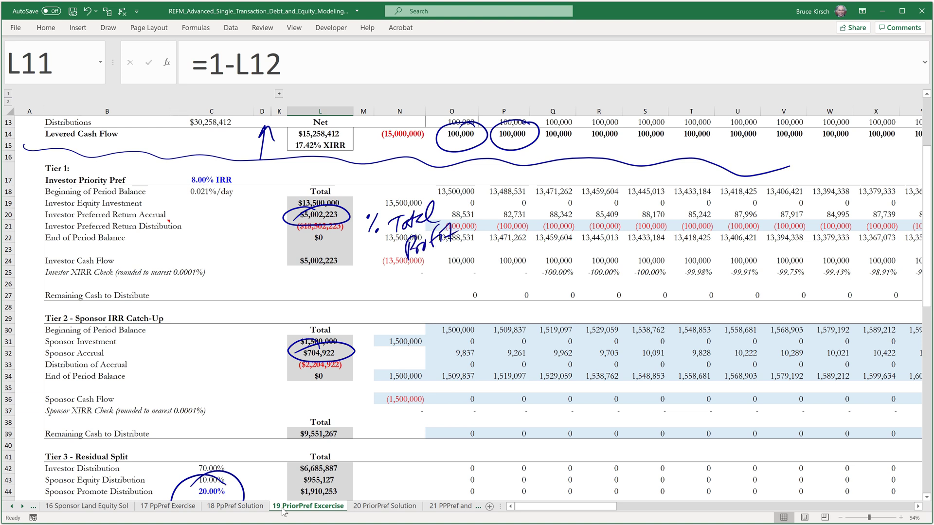
left_click_drag(490, 199, 498, 224)
left_click_drag(375, 329, 387, 372)
Circle the investor and tier 2 sponsor row labels and handwrite 'ROC vs. Pref Profit' beside them.
mouse_move(161, 204)
left_mouse_down()
mouse_move(128, 238)
mouse_move(175, 205)
left_mouse_up()
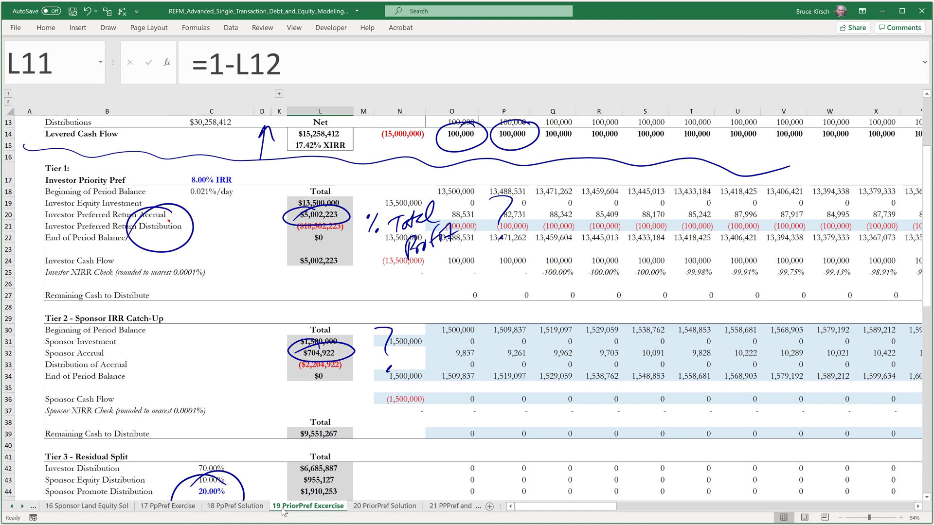
mouse_move(63, 375)
left_mouse_down()
mouse_move(82, 371)
mouse_move(44, 346)
mouse_move(69, 380)
left_mouse_up()
mouse_move(181, 313)
left_mouse_down()
mouse_move(181, 338)
mouse_move(208, 322)
mouse_move(228, 323)
mouse_move(212, 343)
mouse_move(203, 388)
mouse_move(273, 333)
left_mouse_up()
left_click_drag(260, 344, 274, 345)
left_click_drag(268, 344, 280, 338)
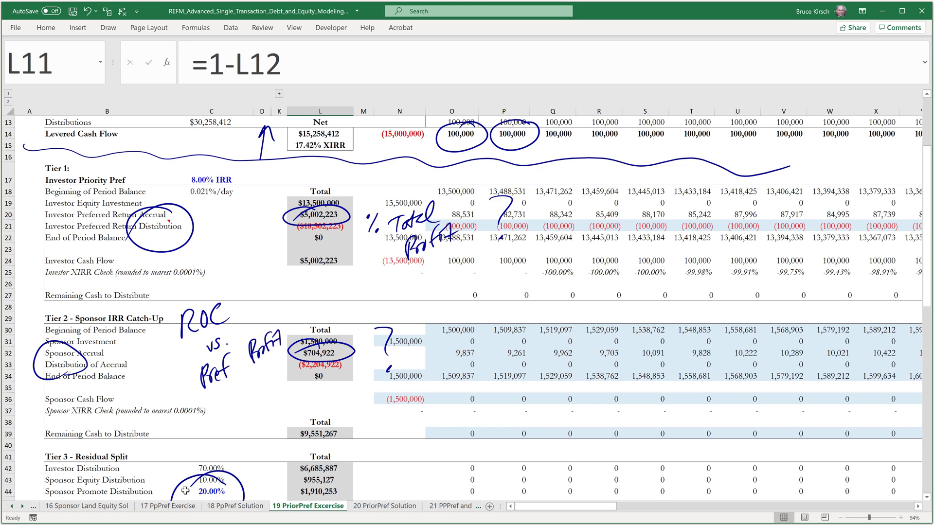